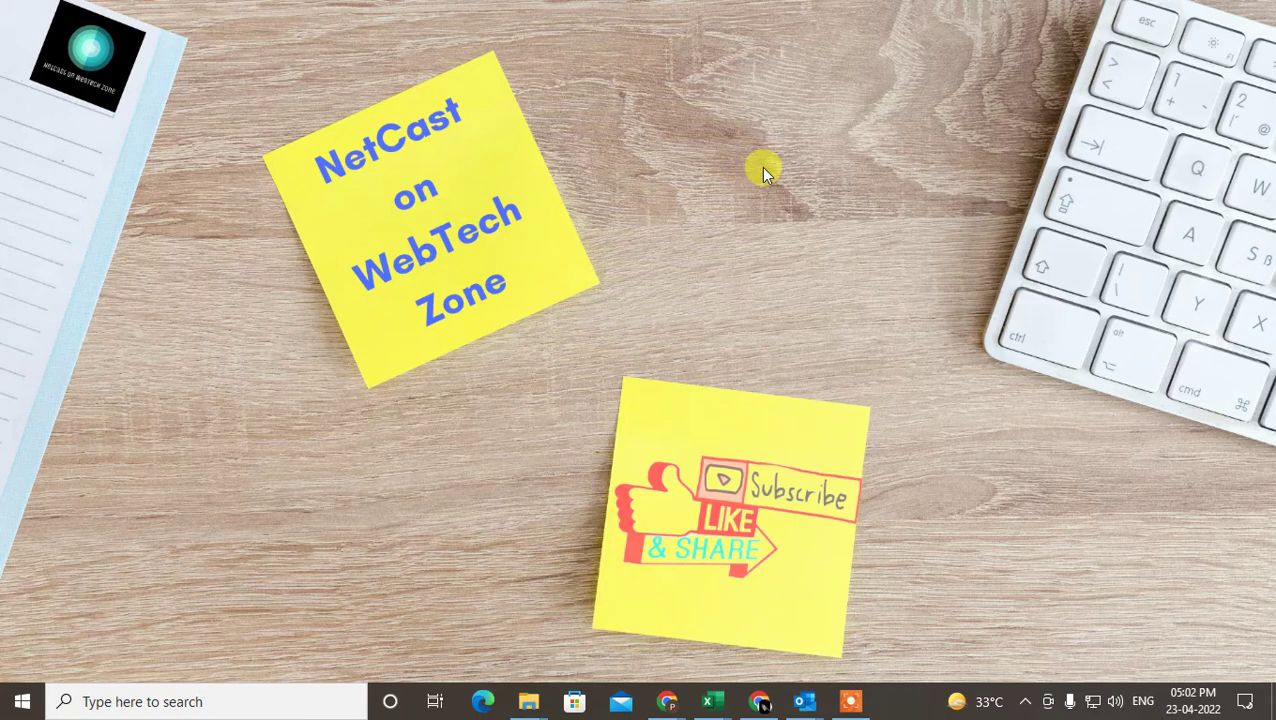
# Step: Refresh the desktop and switch to the open Outlook window
pyautogui.rightClick(675, 106)
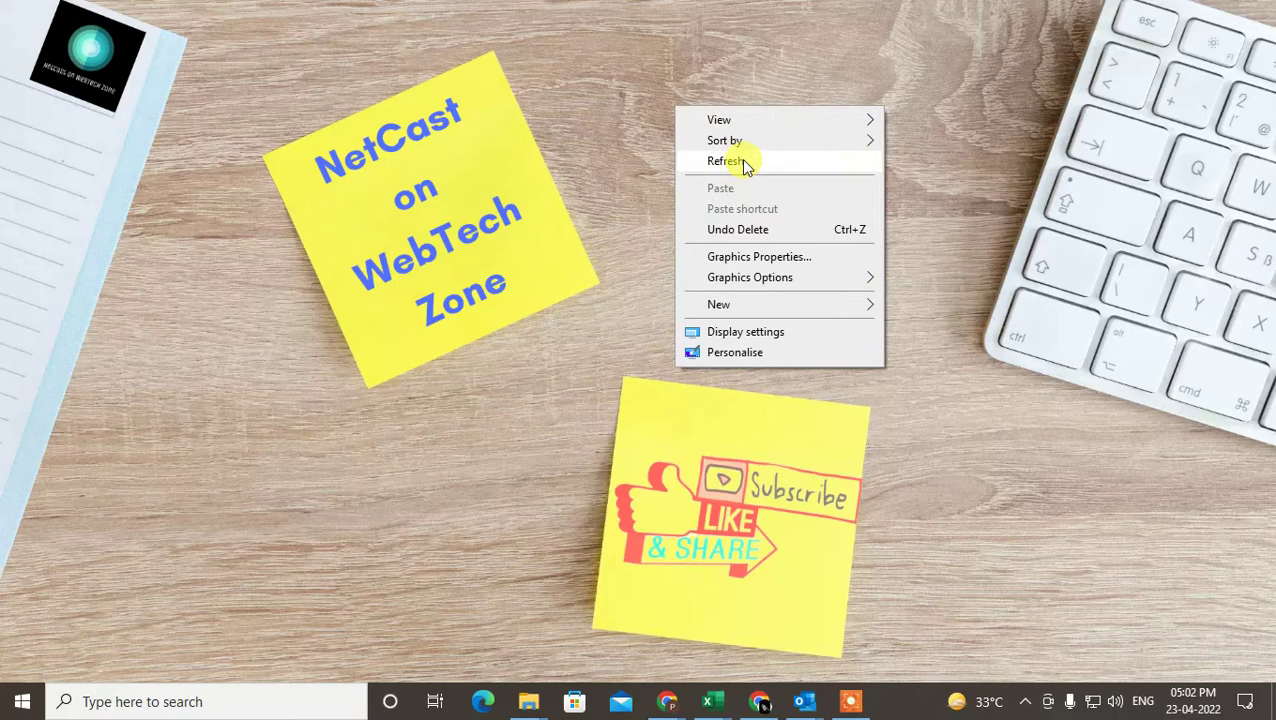
pyautogui.click(778, 168)
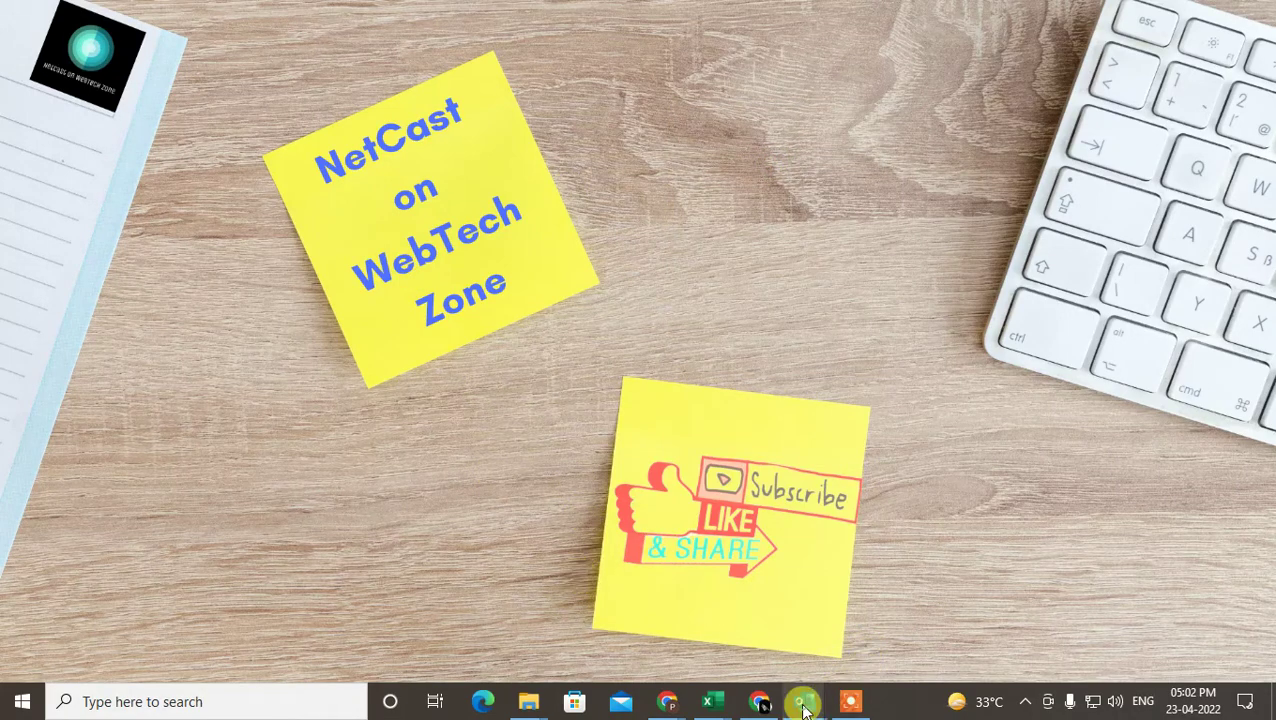
pyautogui.moveTo(803, 701)
pyautogui.click(718, 636)
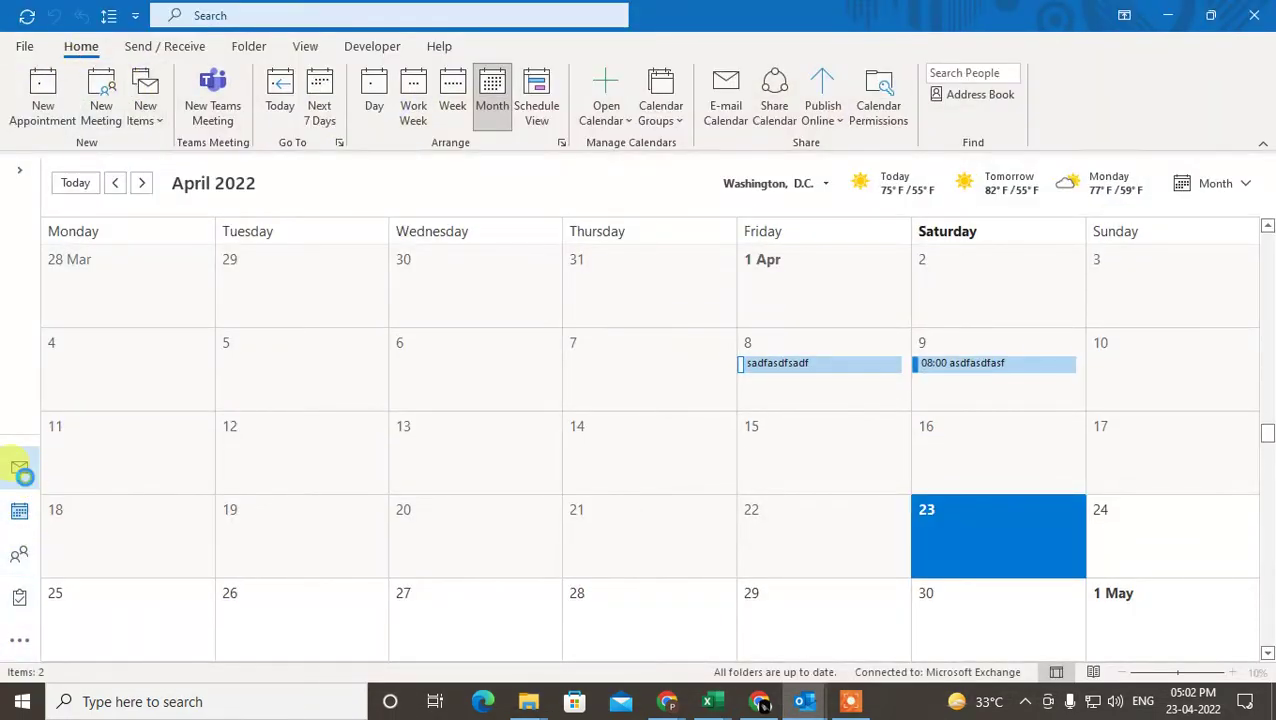
# Step: Look at the mail Inbox and its expanded folder list
pyautogui.click(21, 470)
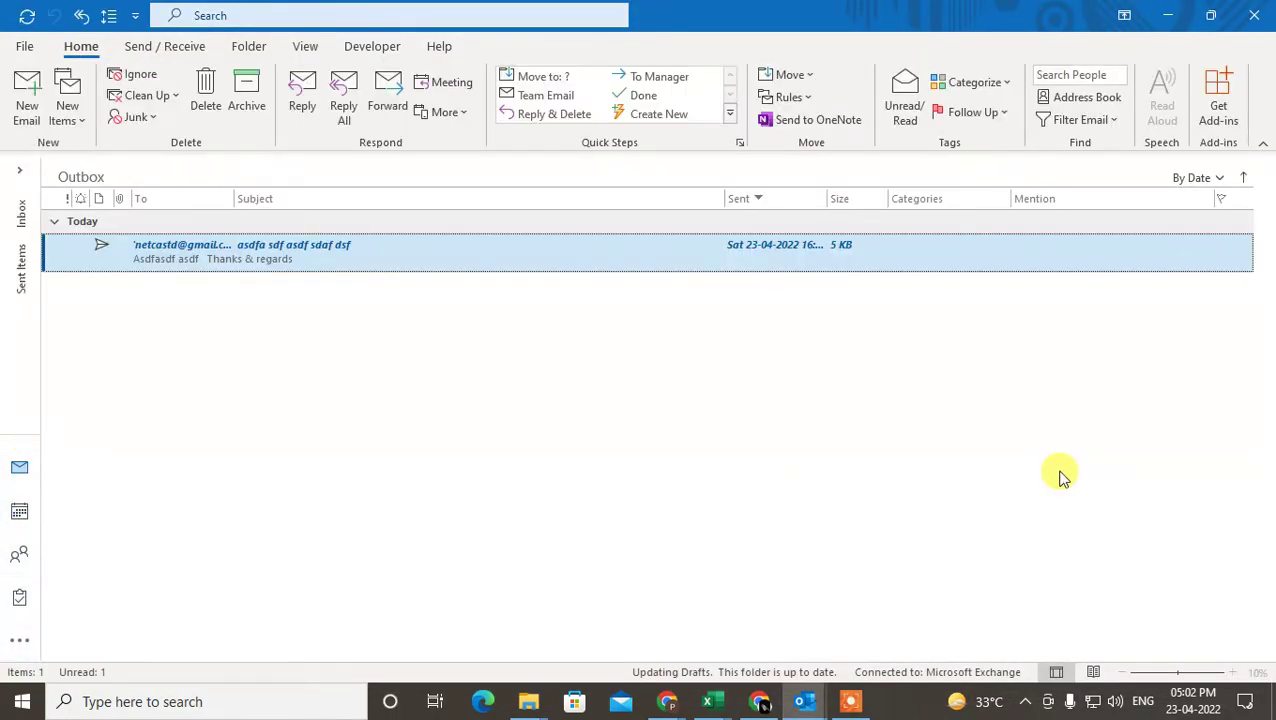
pyautogui.click(20, 214)
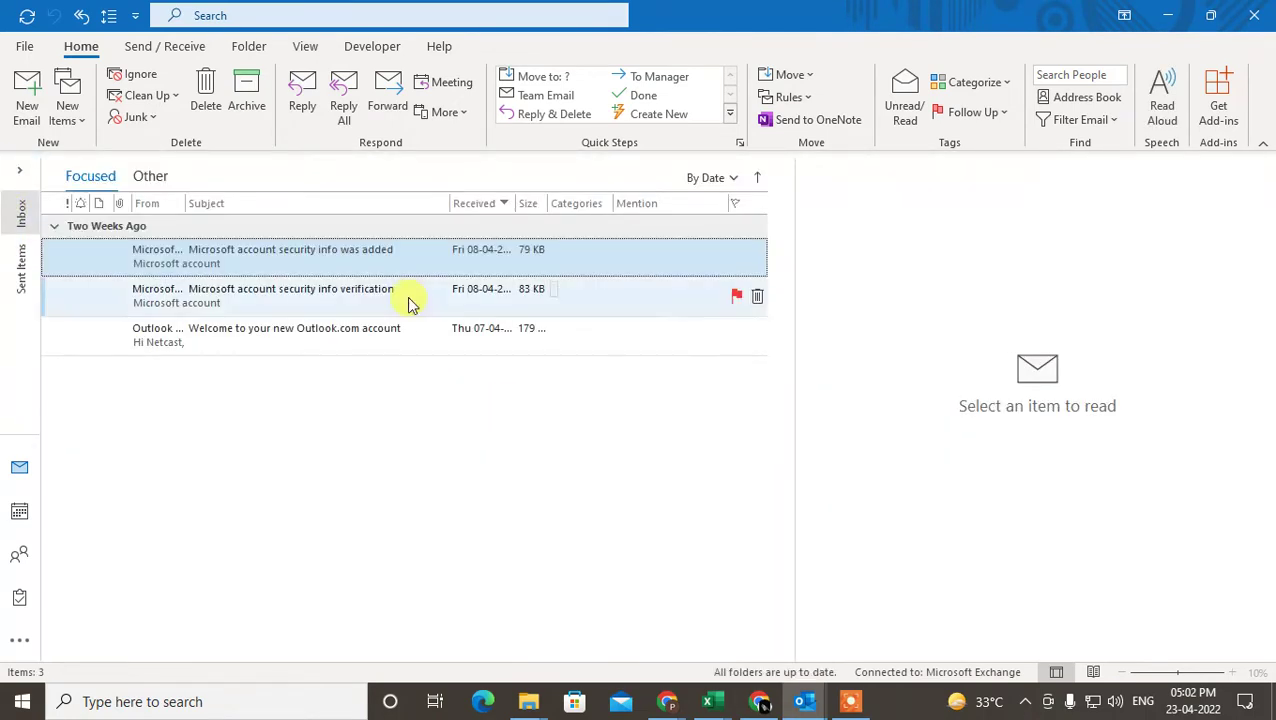
pyautogui.click(22, 166)
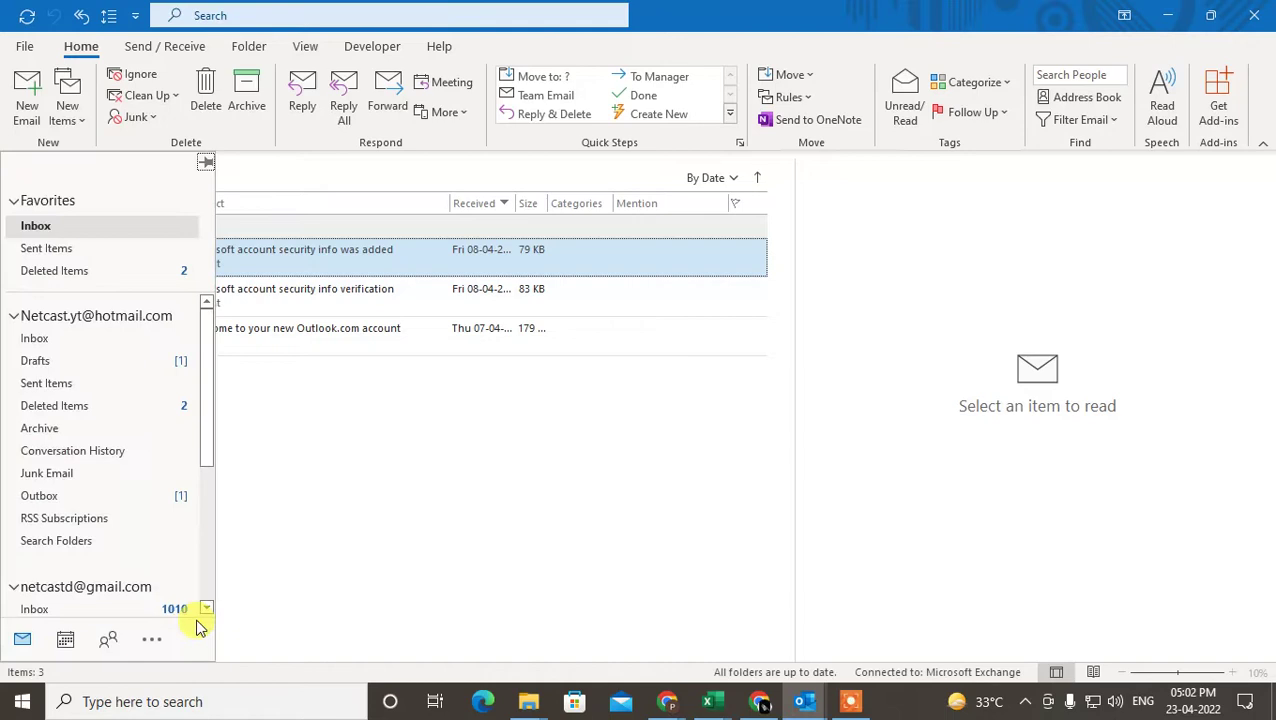
# Step: Return to the calendar, view the list of available calendars, and collapse it again
pyautogui.click(66, 643)
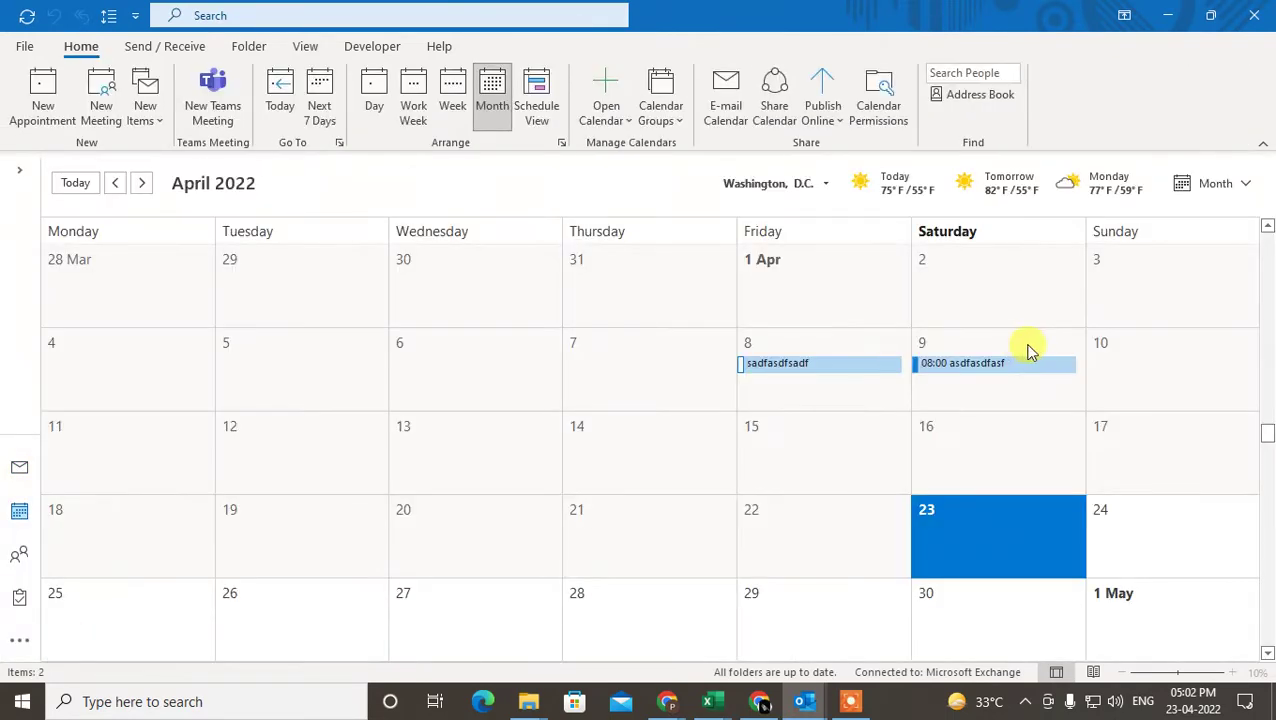
pyautogui.click(22, 170)
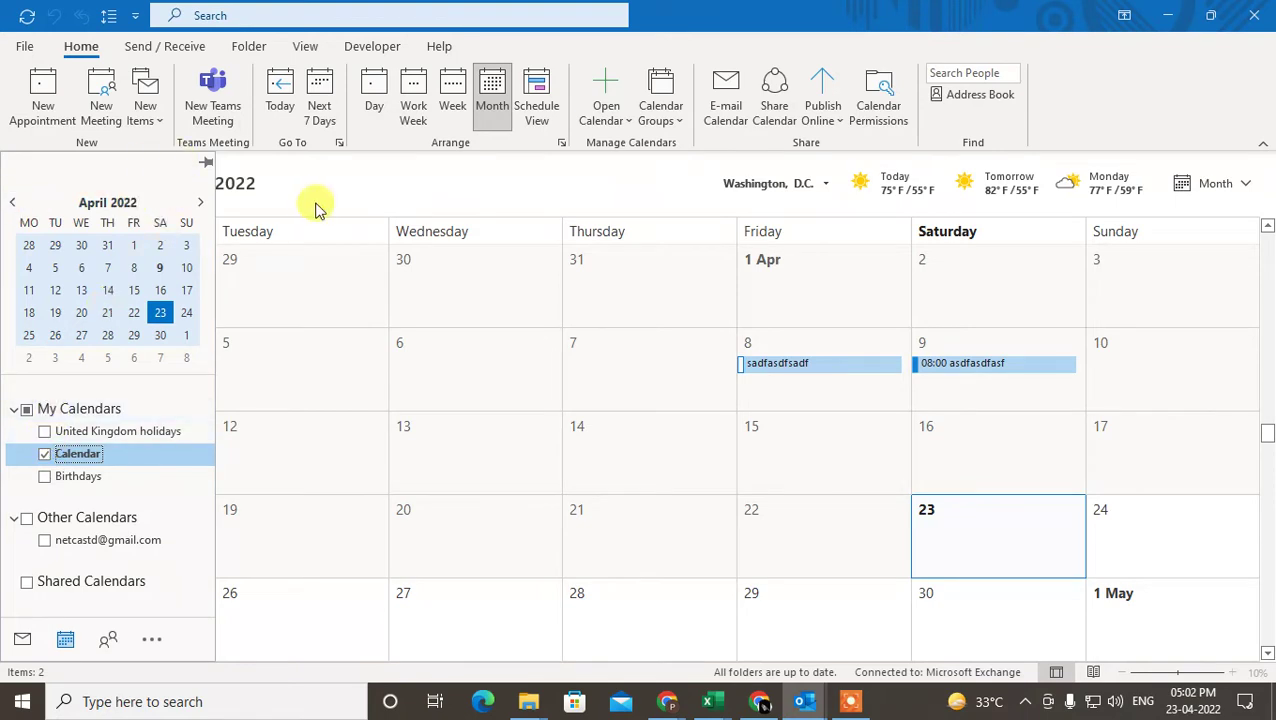
pyautogui.click(363, 177)
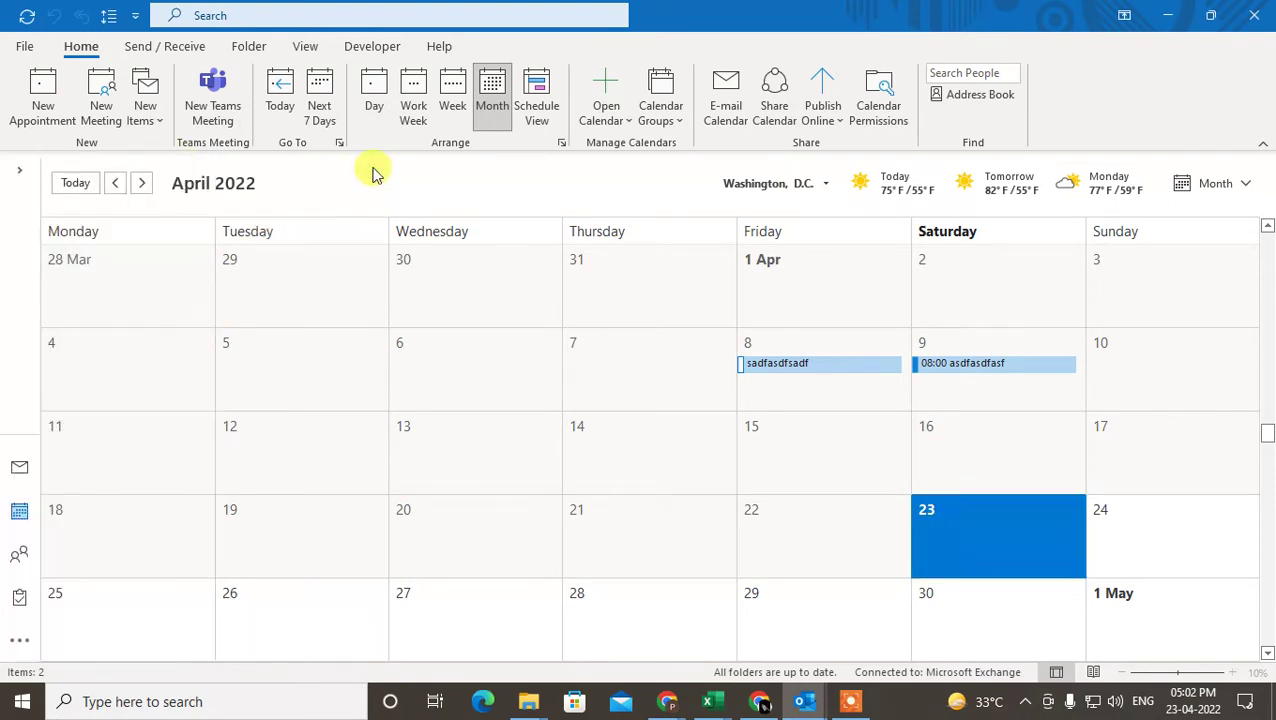
# Step: Start a new appointment for 23-04-2022 and title it "client appointments"
pyautogui.click(30, 118)
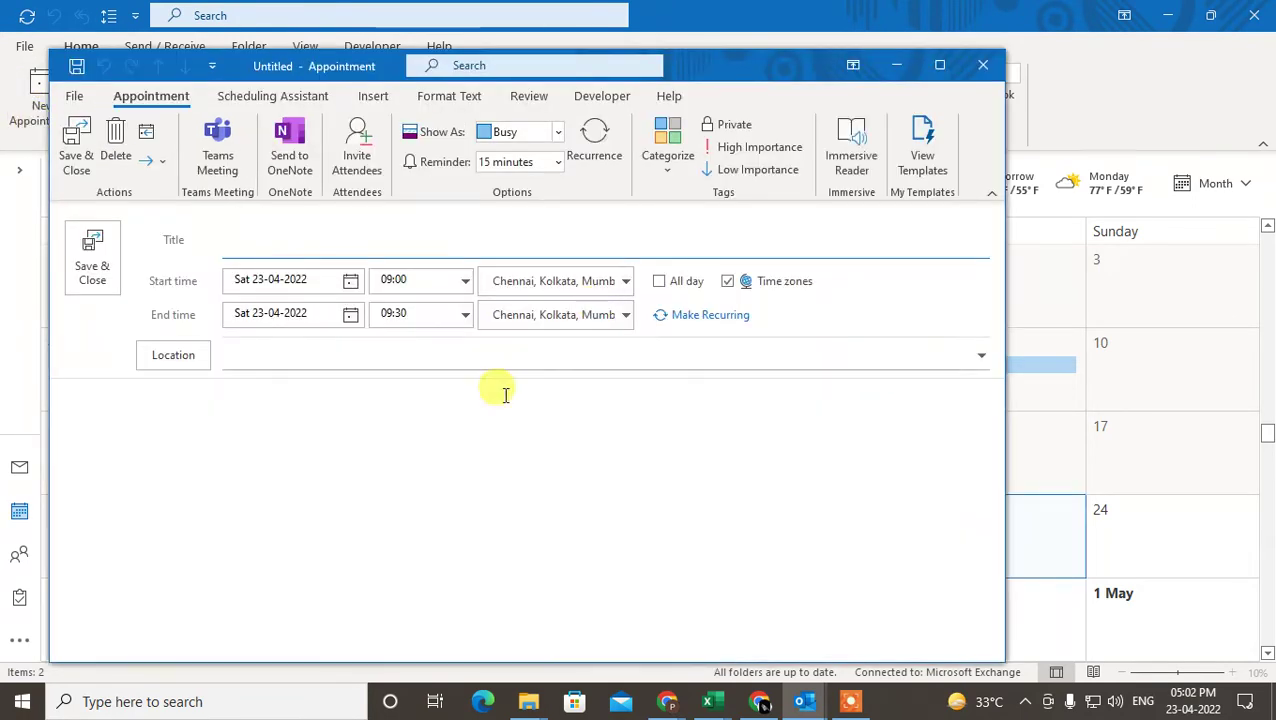
pyautogui.click(252, 283)
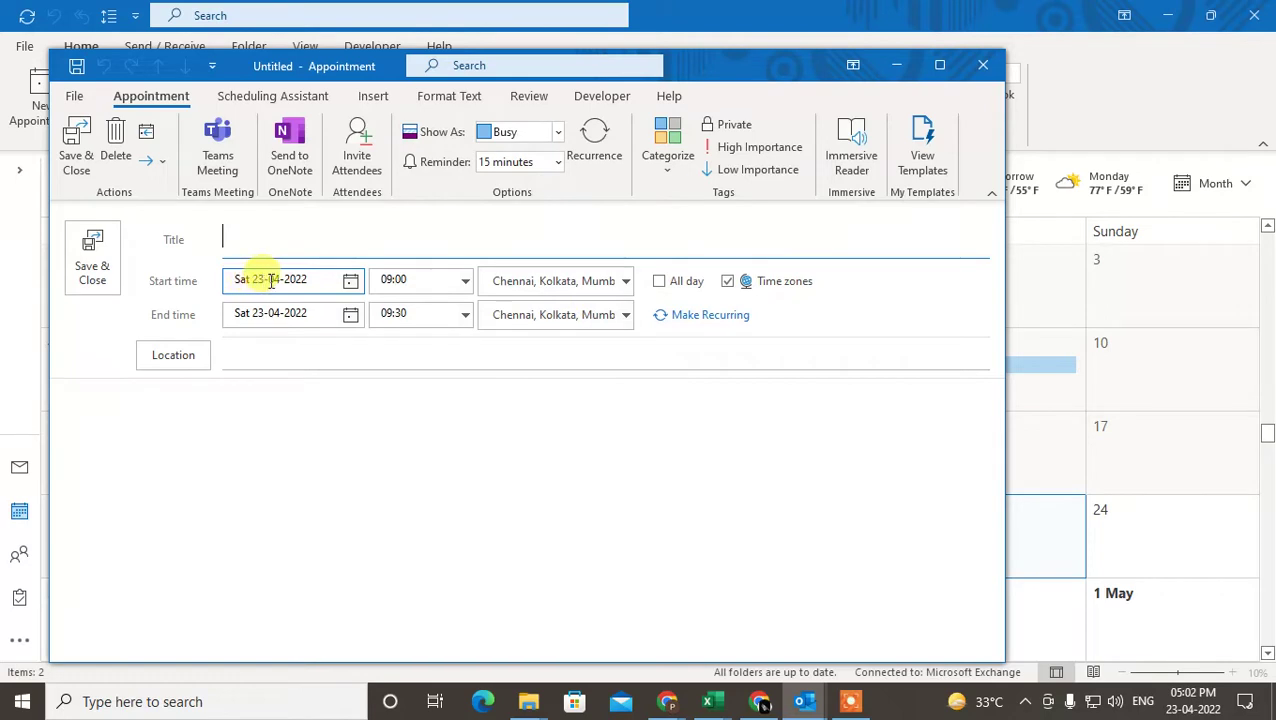
pyautogui.click(342, 285)
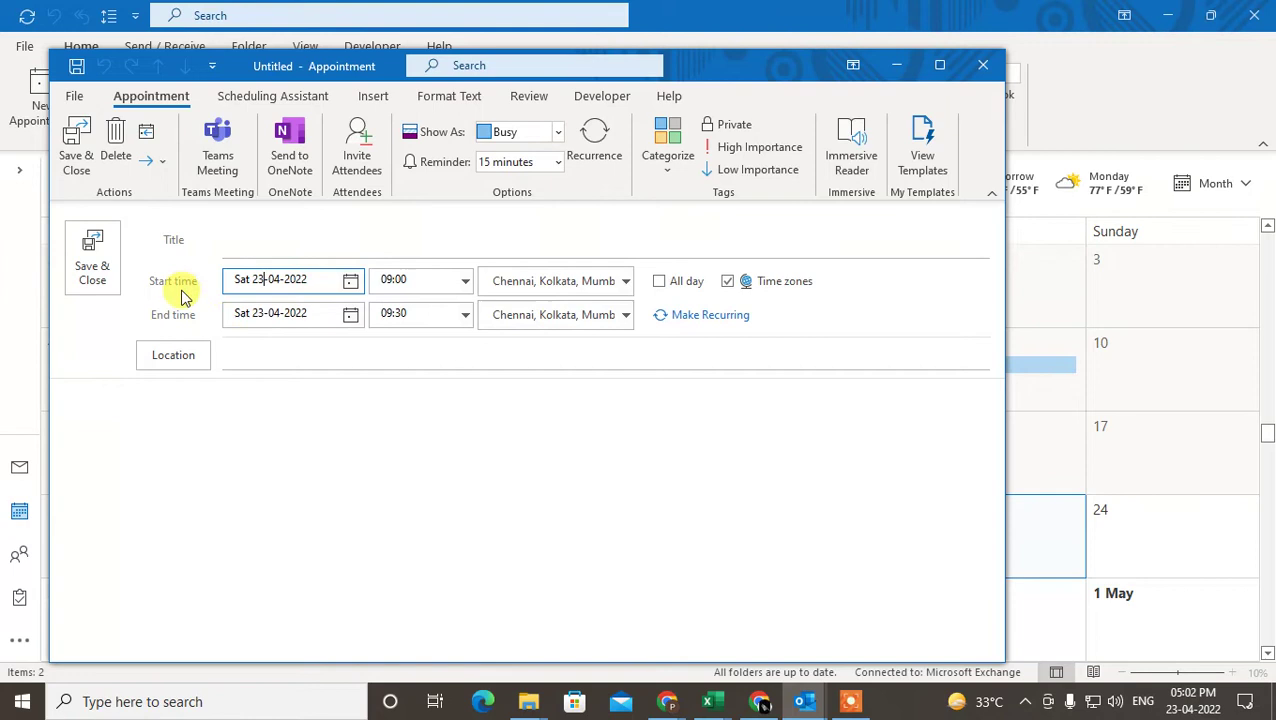
pyautogui.click(240, 313)
pyautogui.click(410, 279)
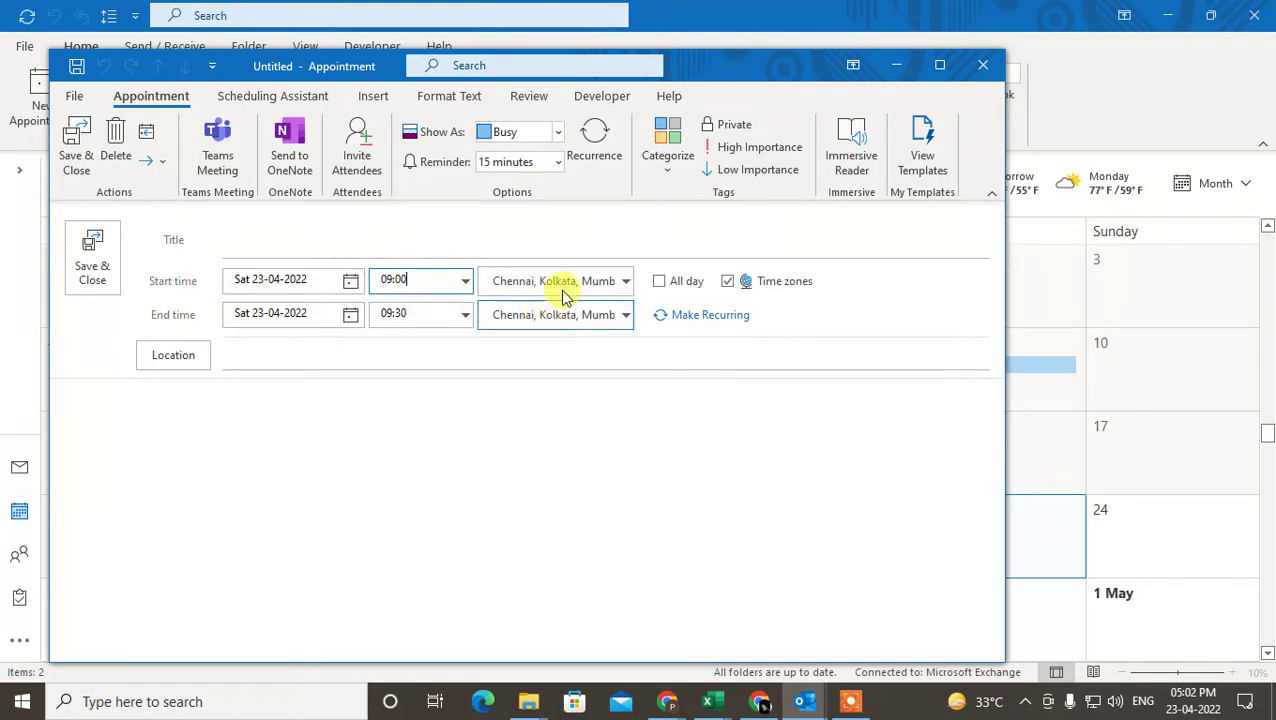
pyautogui.click(256, 246)
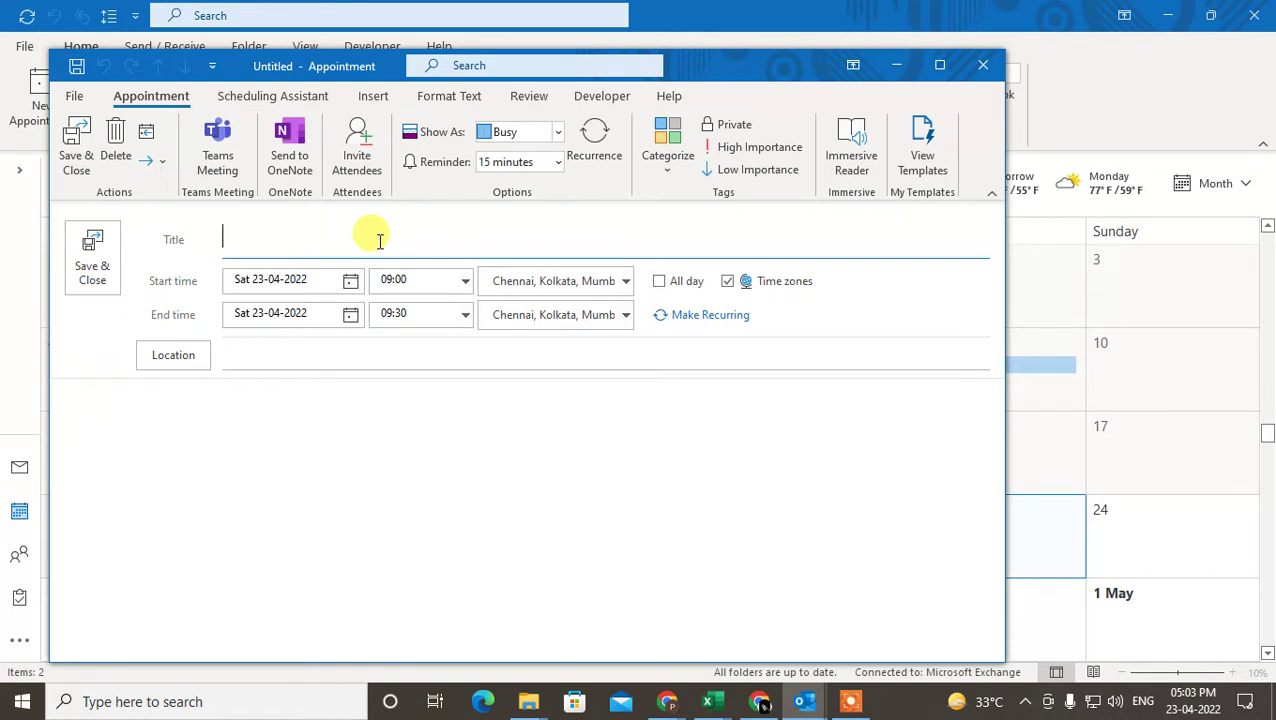
pyautogui.write('of')
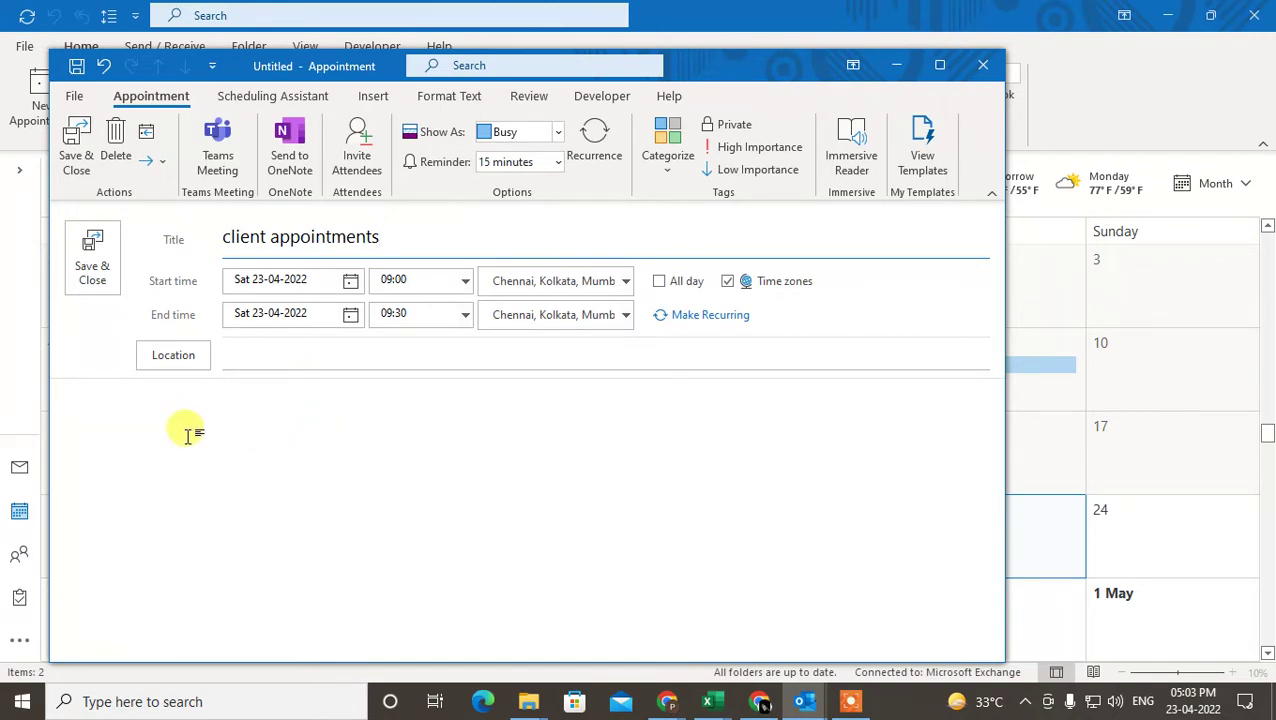
# Step: Invite attendees to the appointment and add the first suggested contact's e-mail as the required attendee
pyautogui.click(355, 160)
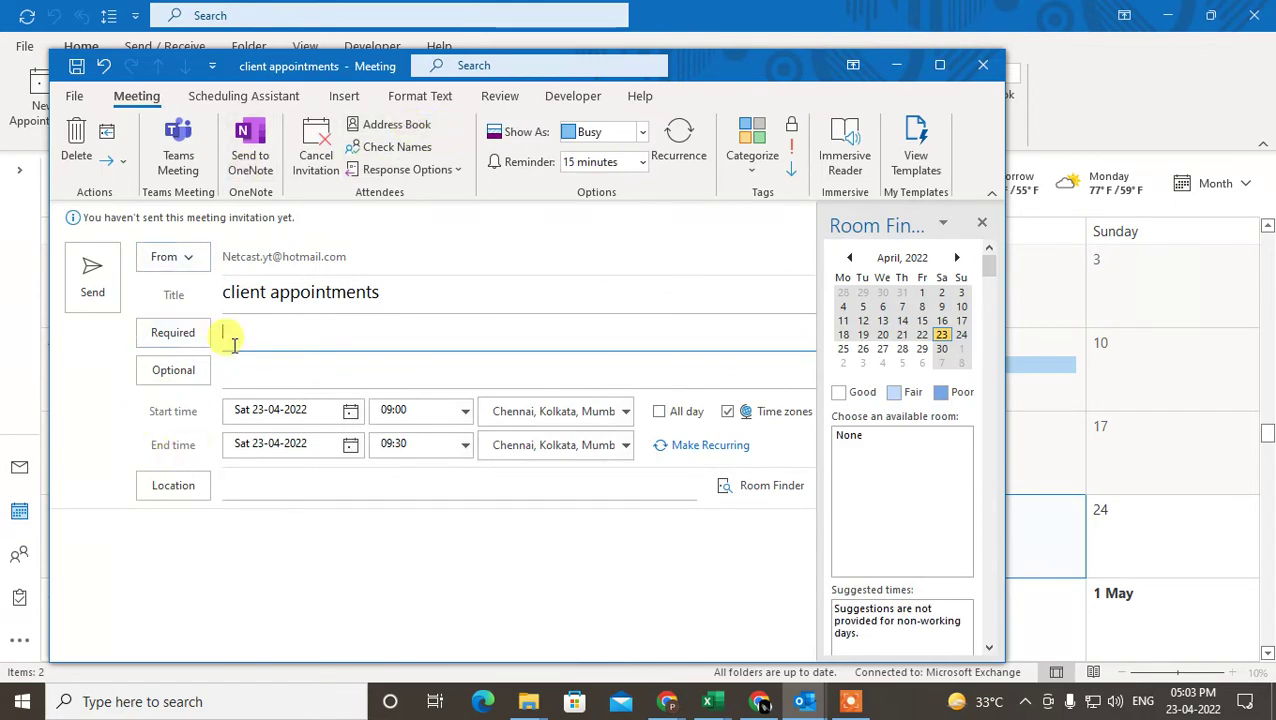
pyautogui.click(168, 332)
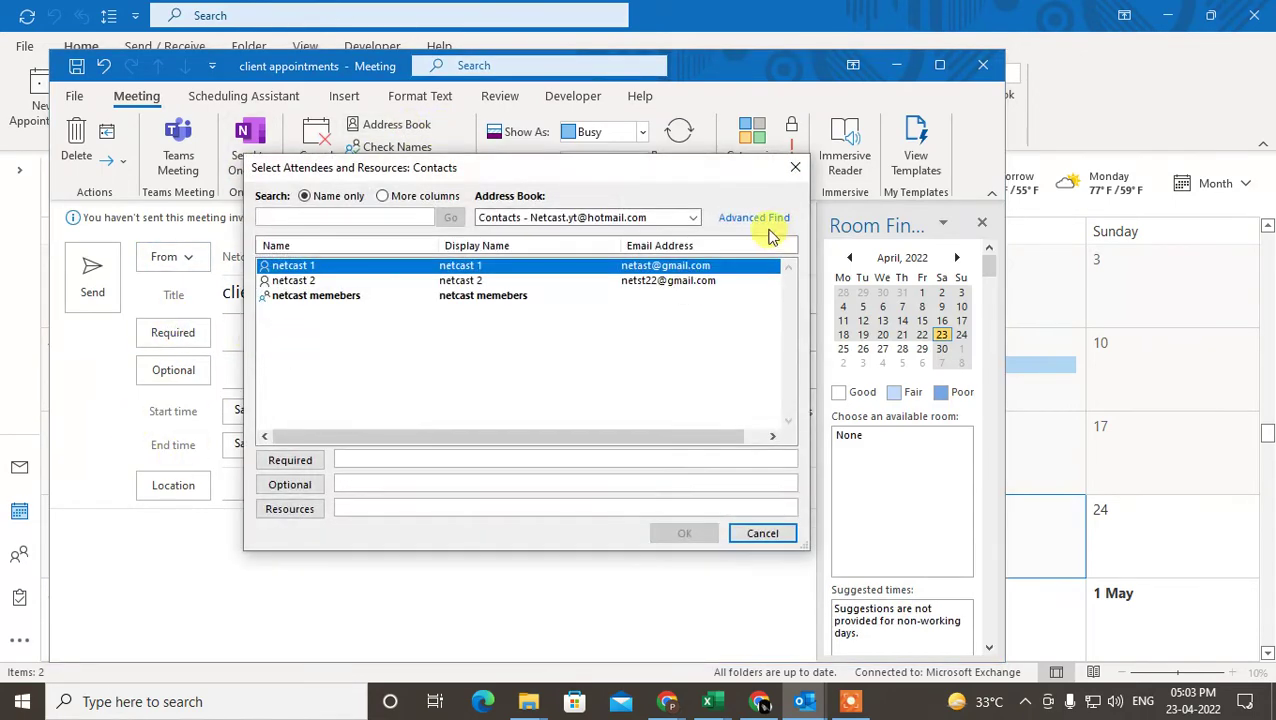
pyautogui.click(790, 170)
pyautogui.click(262, 339)
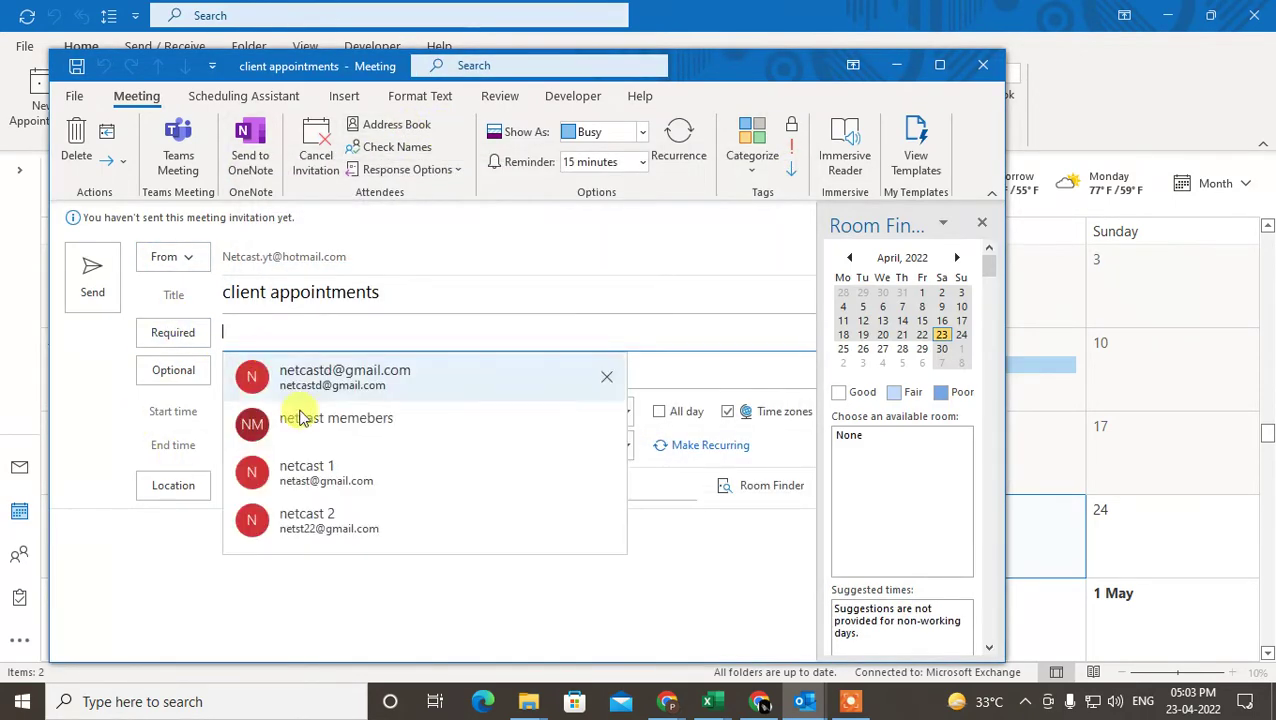
pyautogui.click(313, 372)
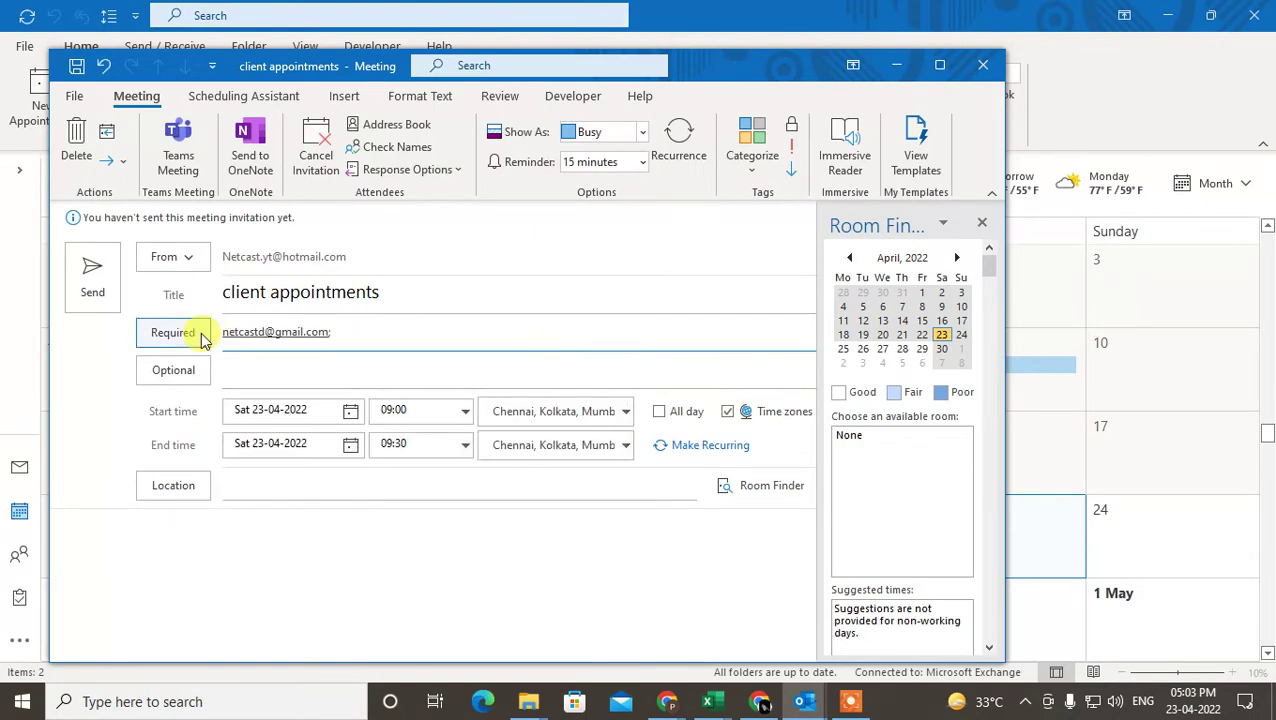
pyautogui.click(162, 333)
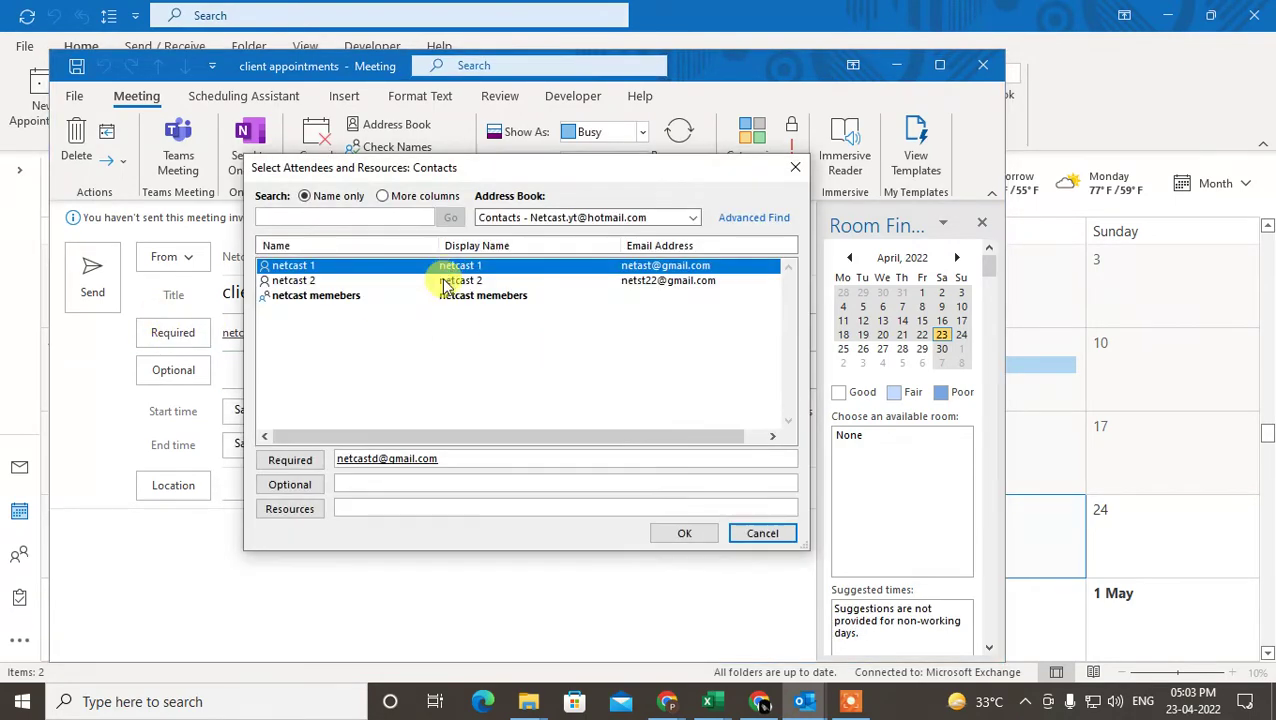
pyautogui.click(296, 281)
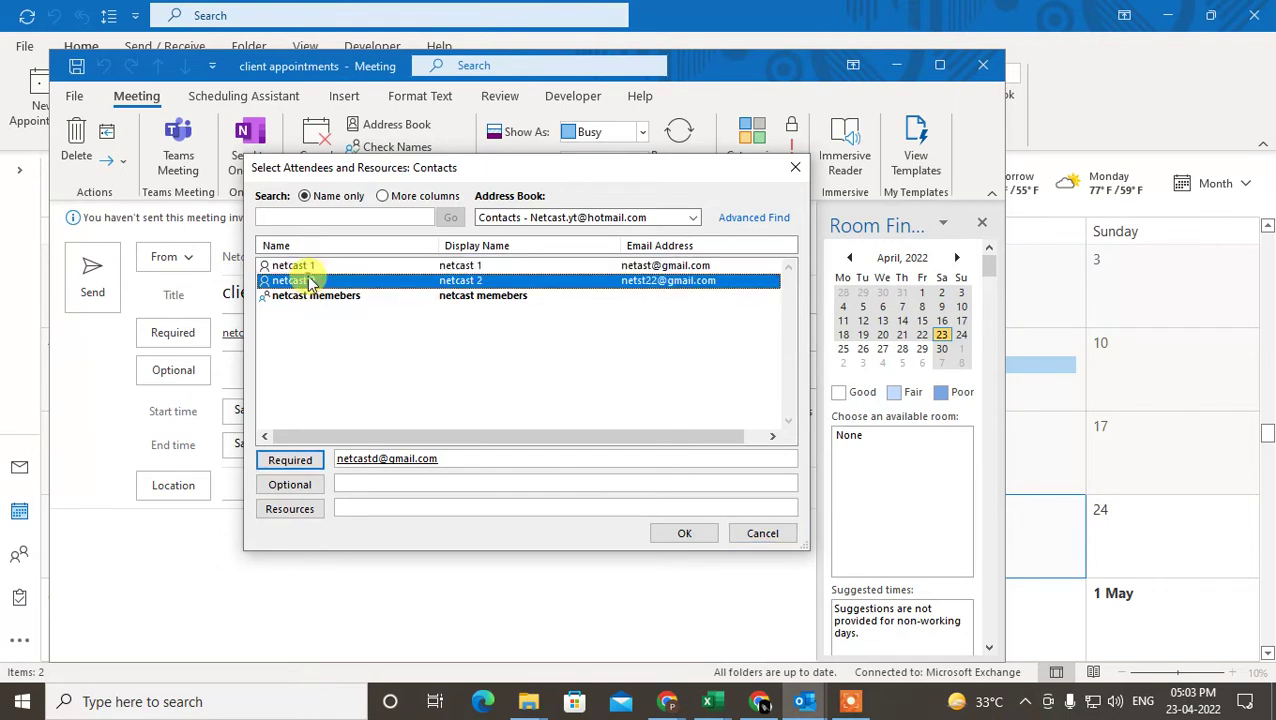
pyautogui.click(790, 172)
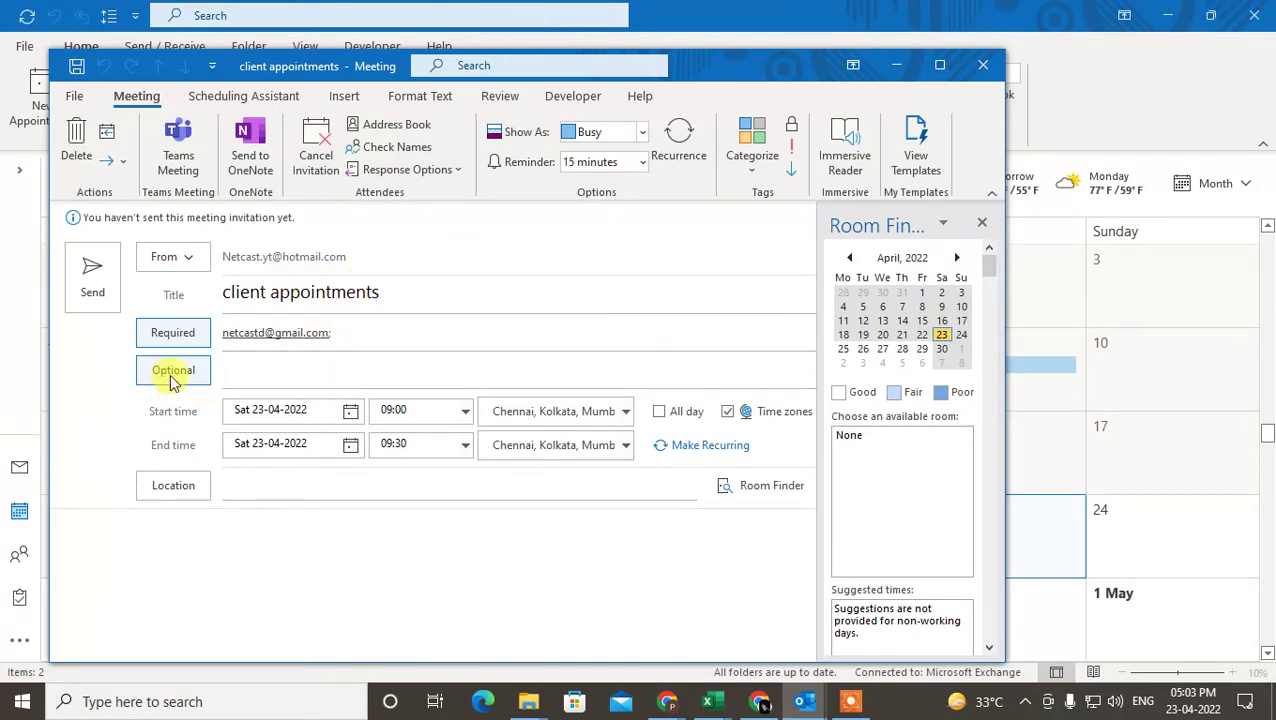
# Step: Add the first suggested contact's e-mail as an optional attendee and close the Room Finder
pyautogui.click(252, 365)
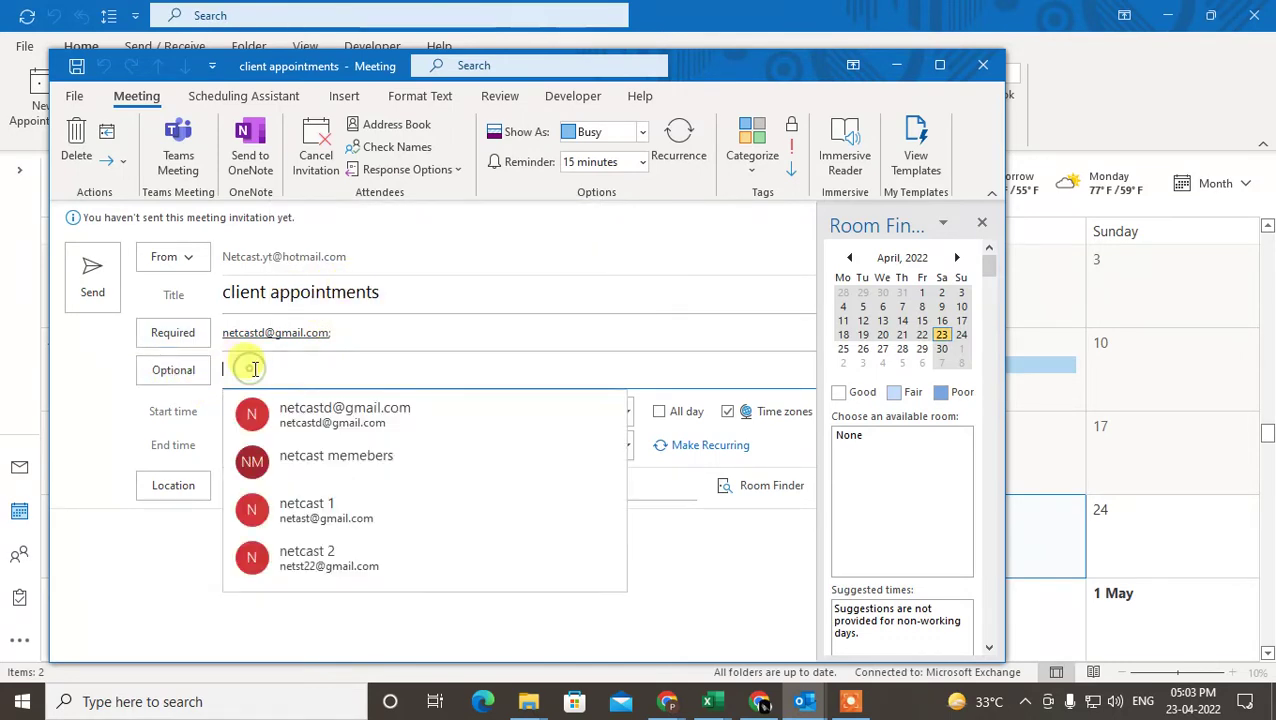
pyautogui.click(340, 415)
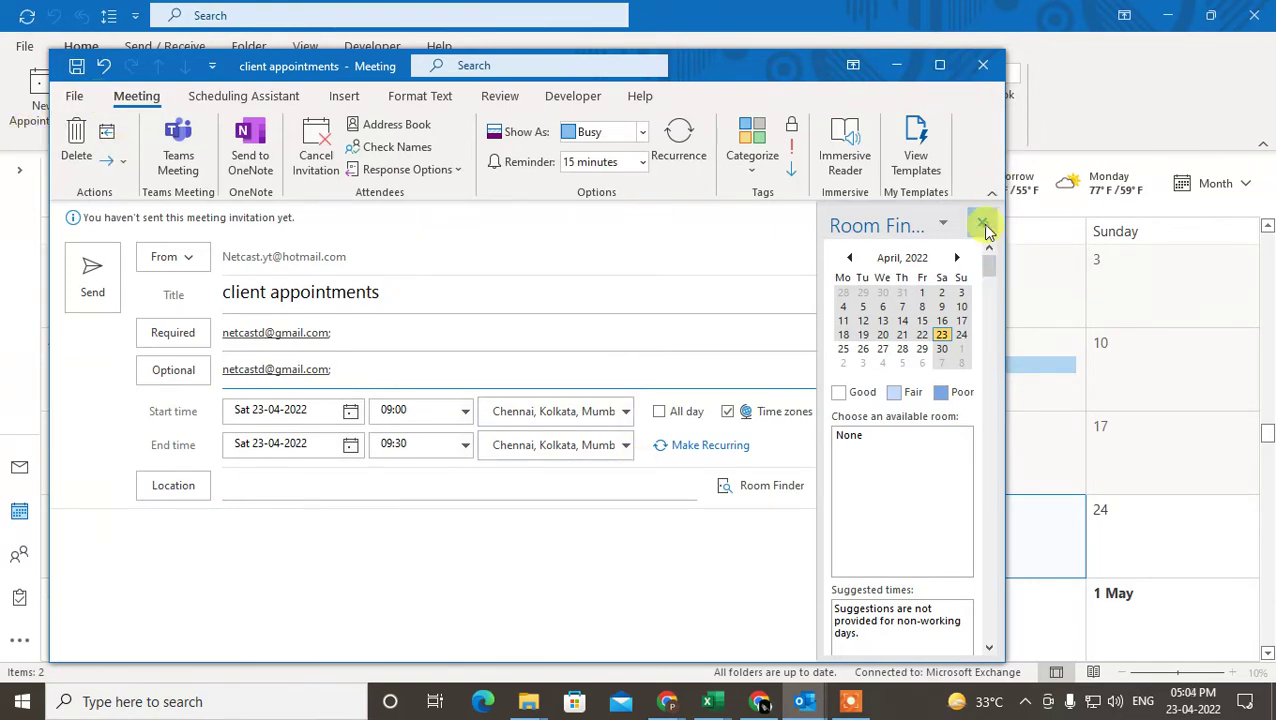
pyautogui.click(985, 226)
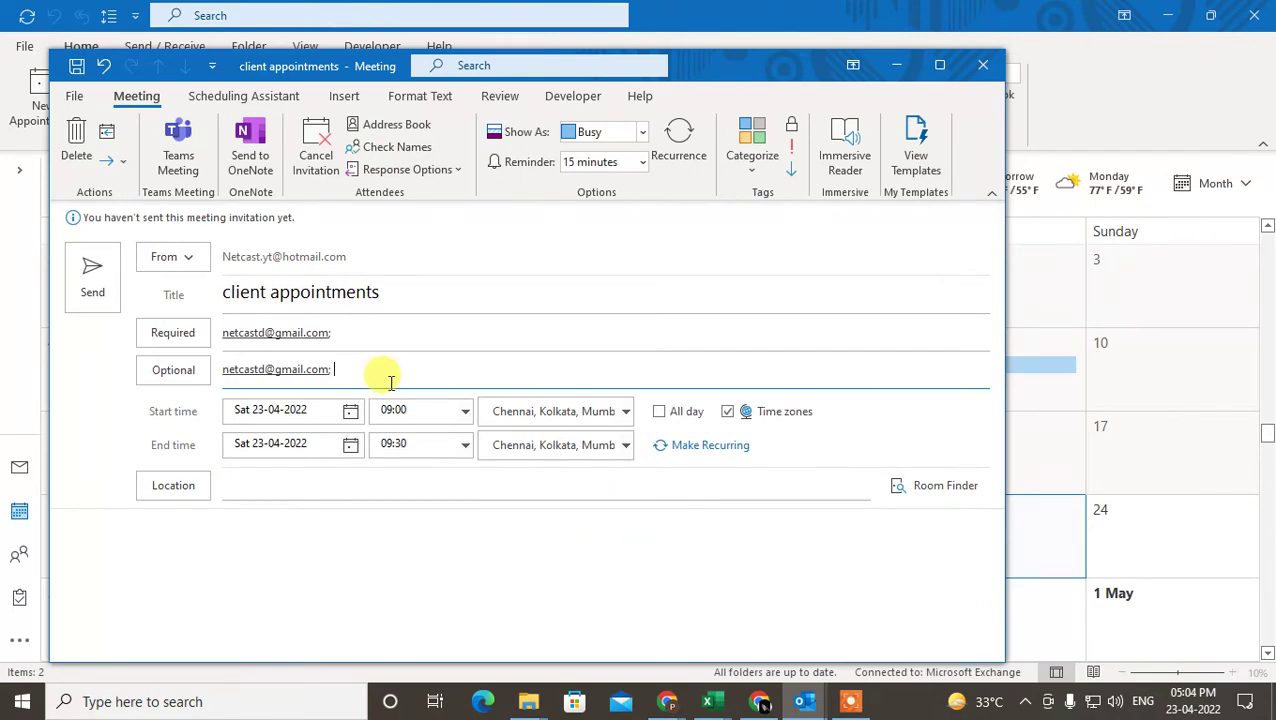
# Step: Save the "client appointments" meeting without sending it and close its window
pyautogui.click(74, 96)
pyautogui.click(72, 104)
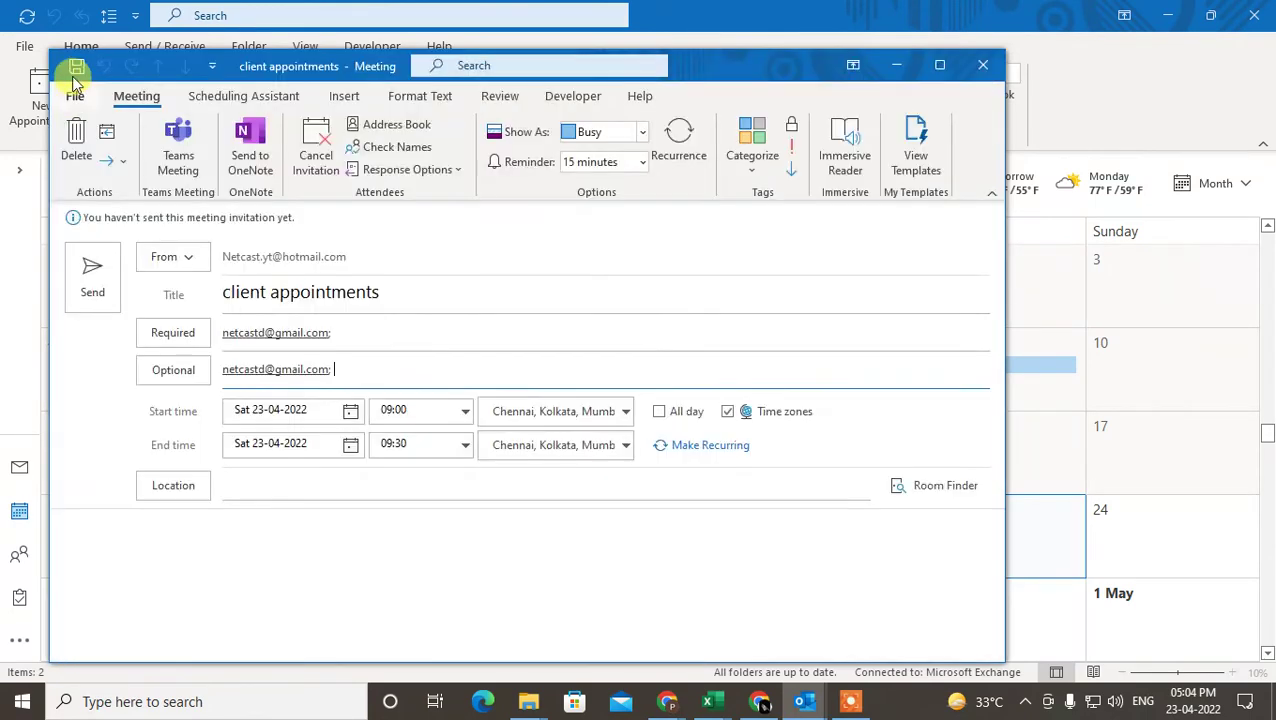
pyautogui.click(76, 68)
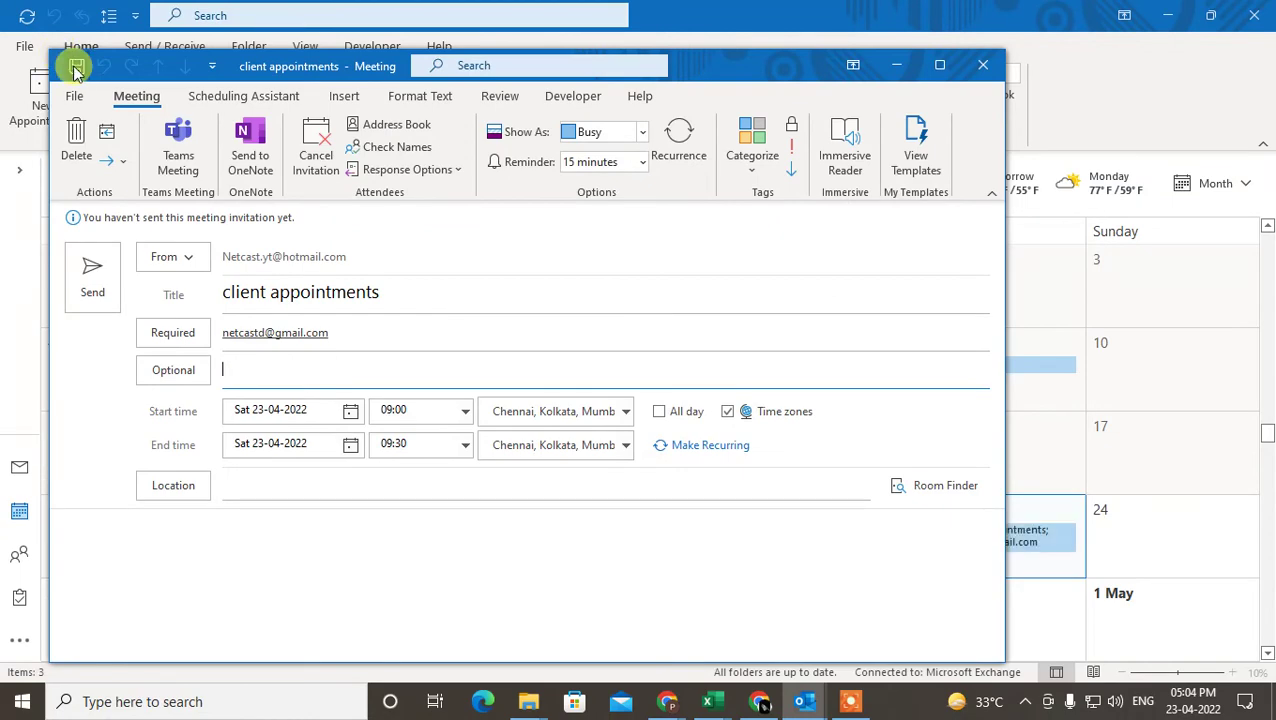
pyautogui.click(983, 65)
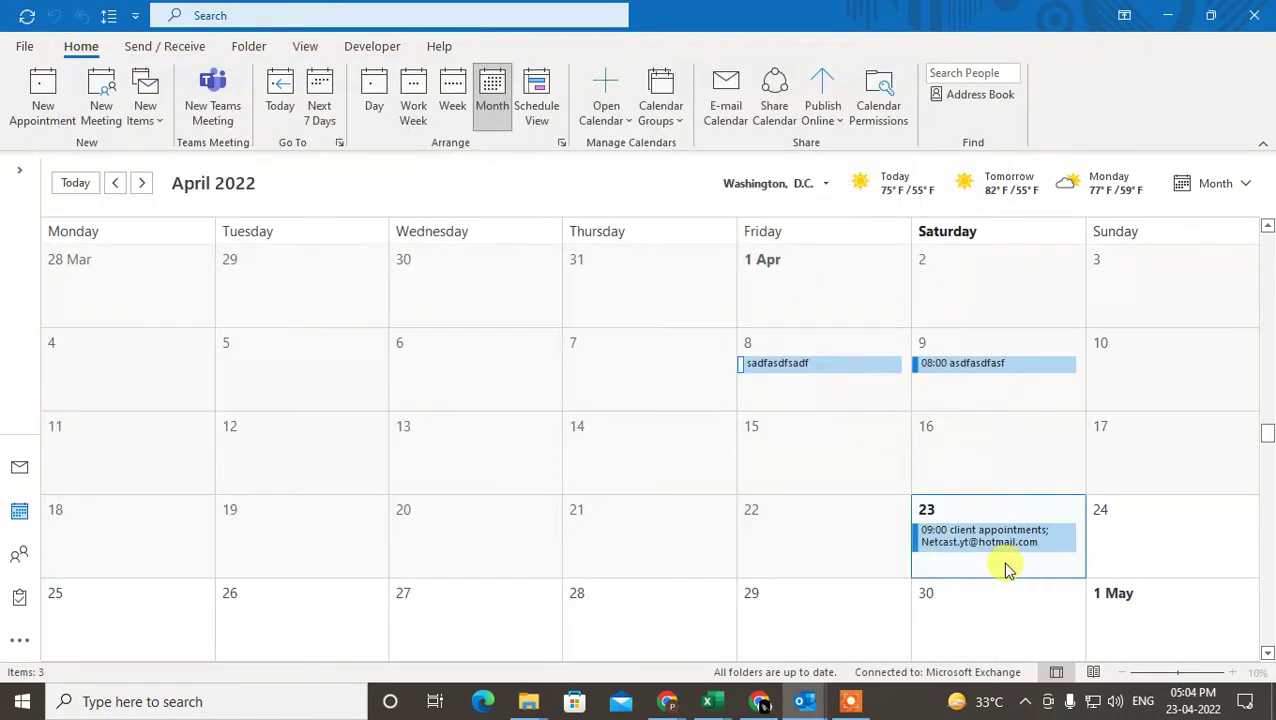
# Step: Review the details of the "client appointments" meeting on 23 April, and close it again
pyautogui.click(975, 560)
pyautogui.moveTo(957, 557)
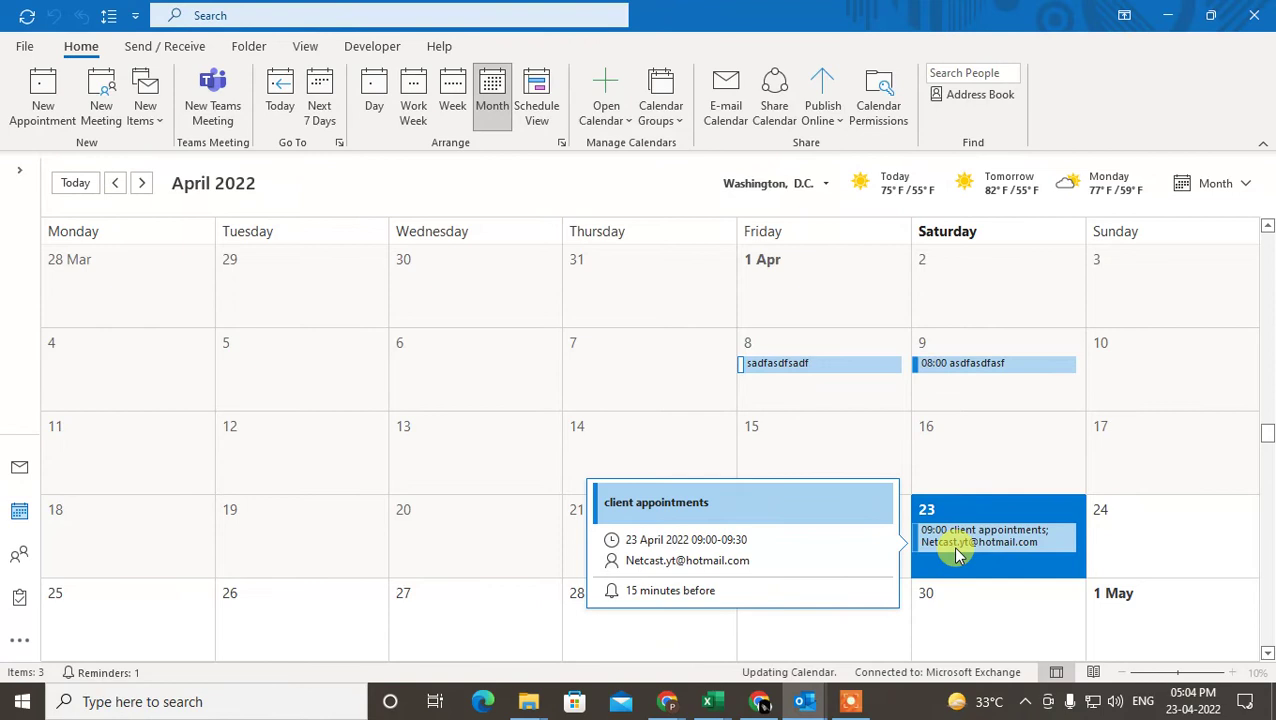
pyautogui.click(1020, 537)
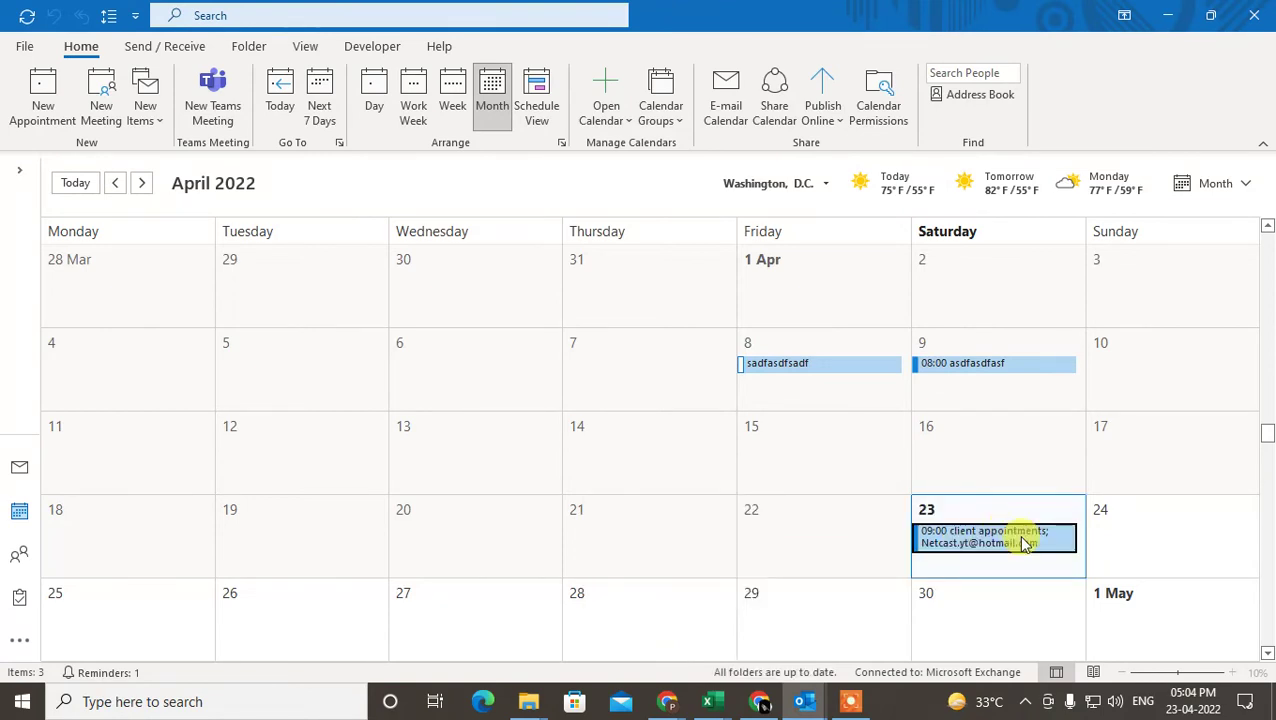
pyautogui.doubleClick(1022, 543)
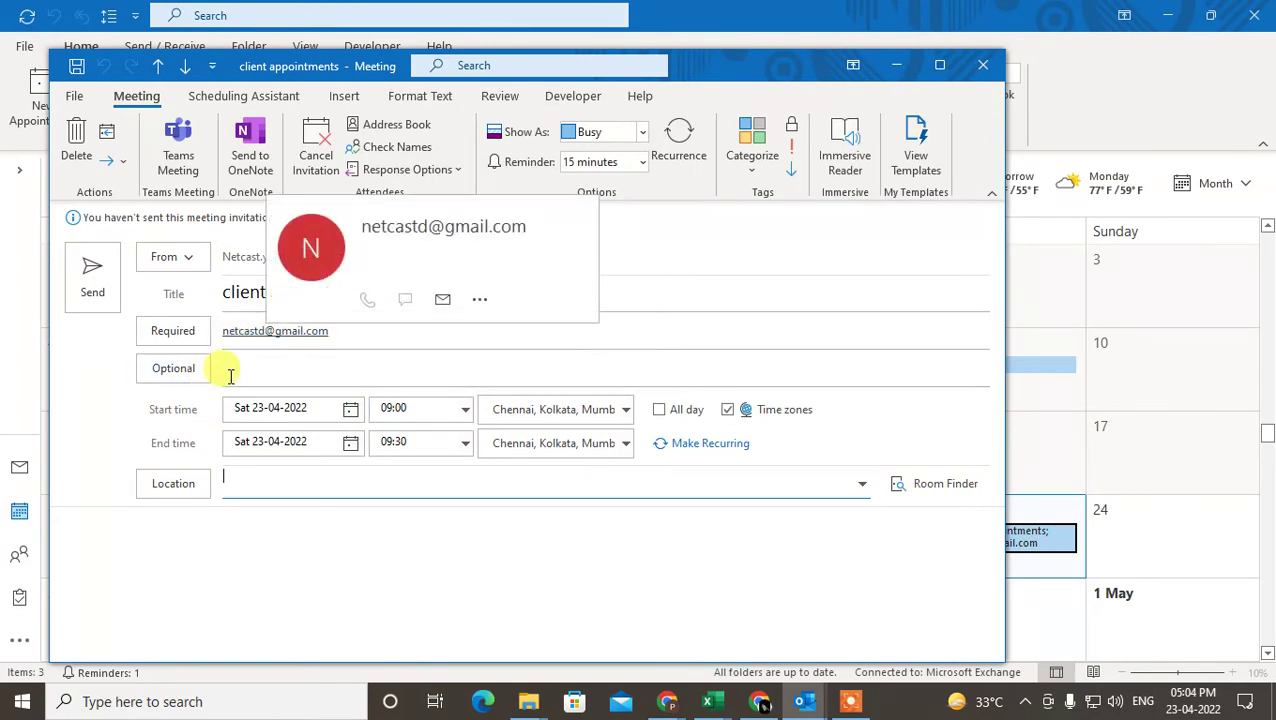
pyautogui.click(983, 65)
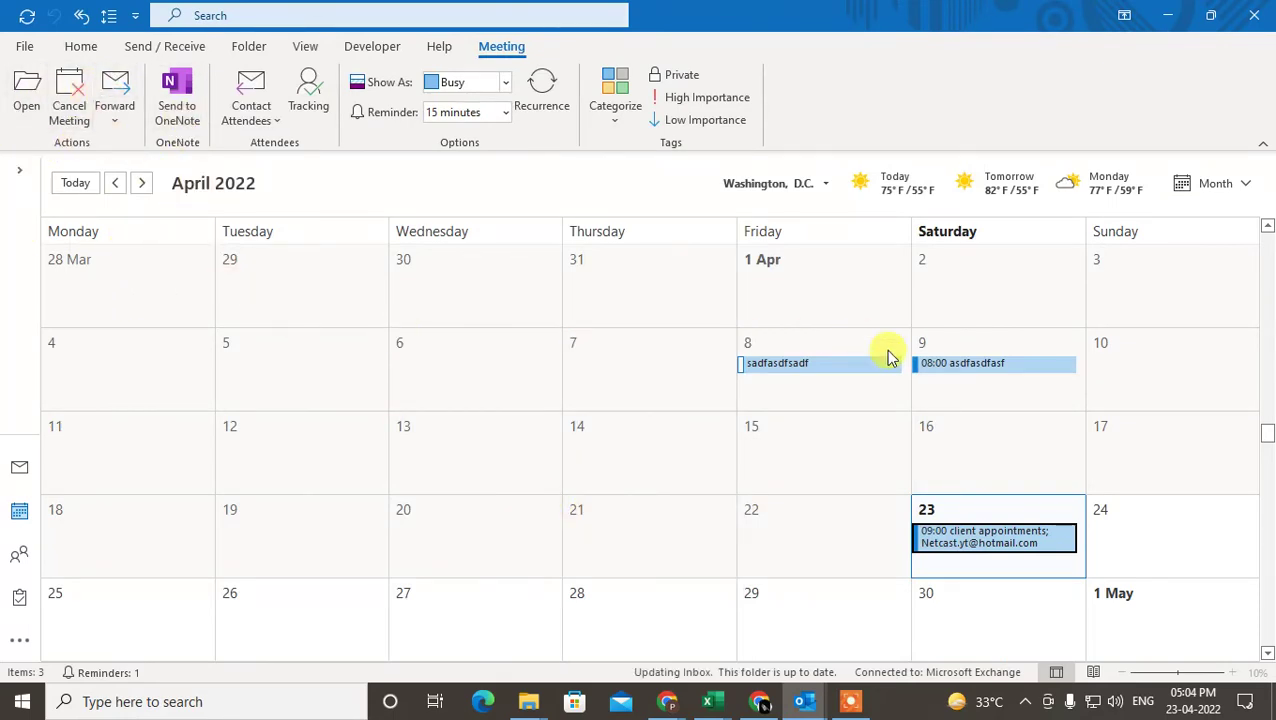
# Step: Start a new meeting on Tuesday 5 April 2022 and cancel its invitation so it becomes an appointment
pyautogui.click(333, 318)
pyautogui.press('Escape')
pyautogui.click(335, 378)
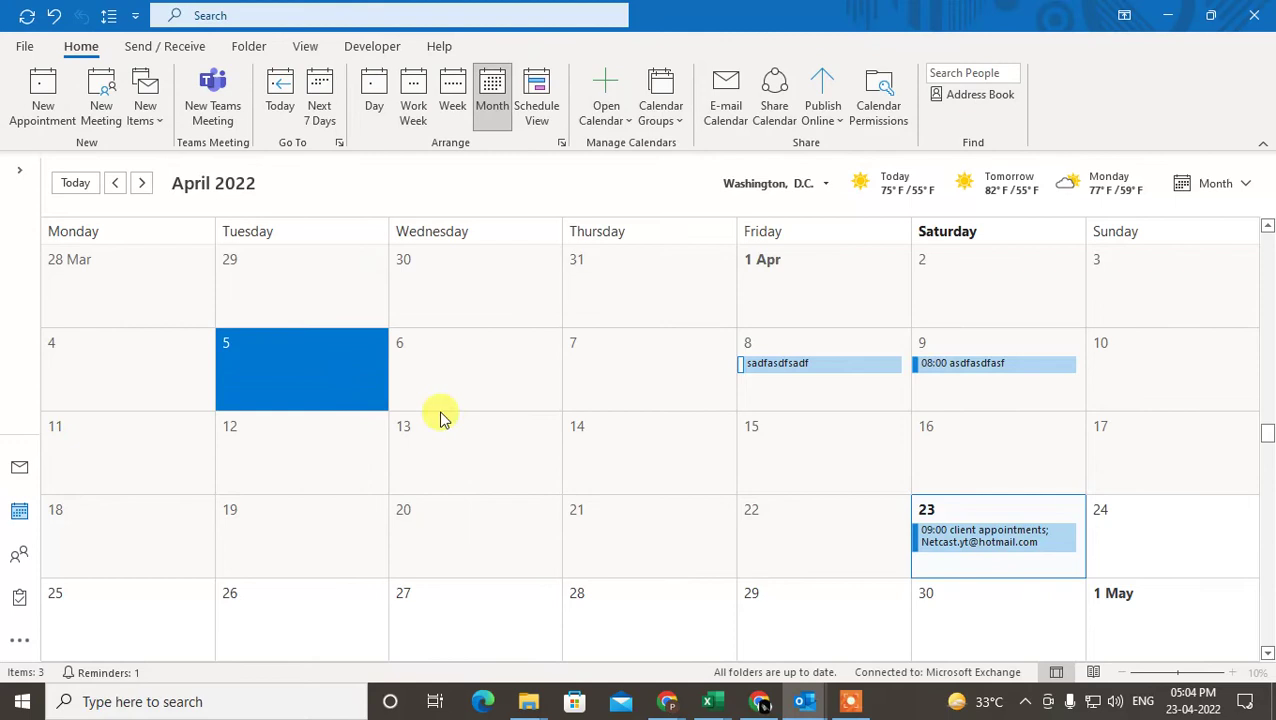
pyautogui.click(102, 90)
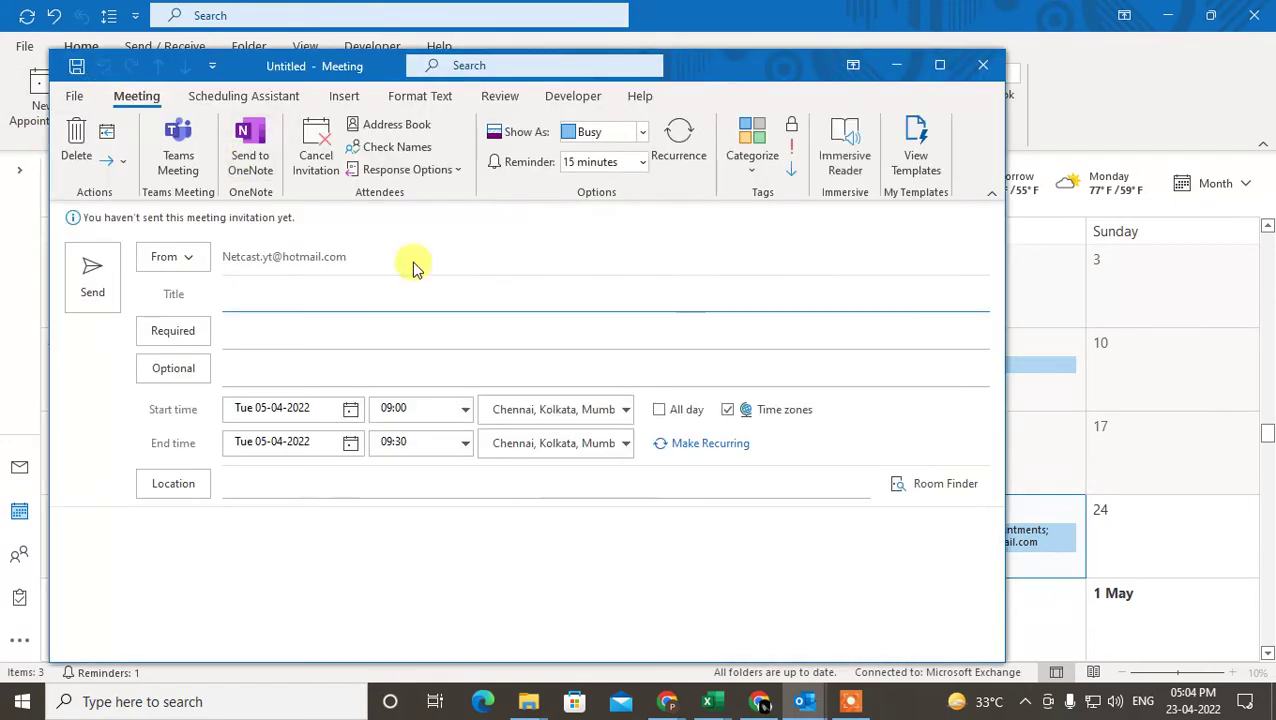
pyautogui.click(316, 150)
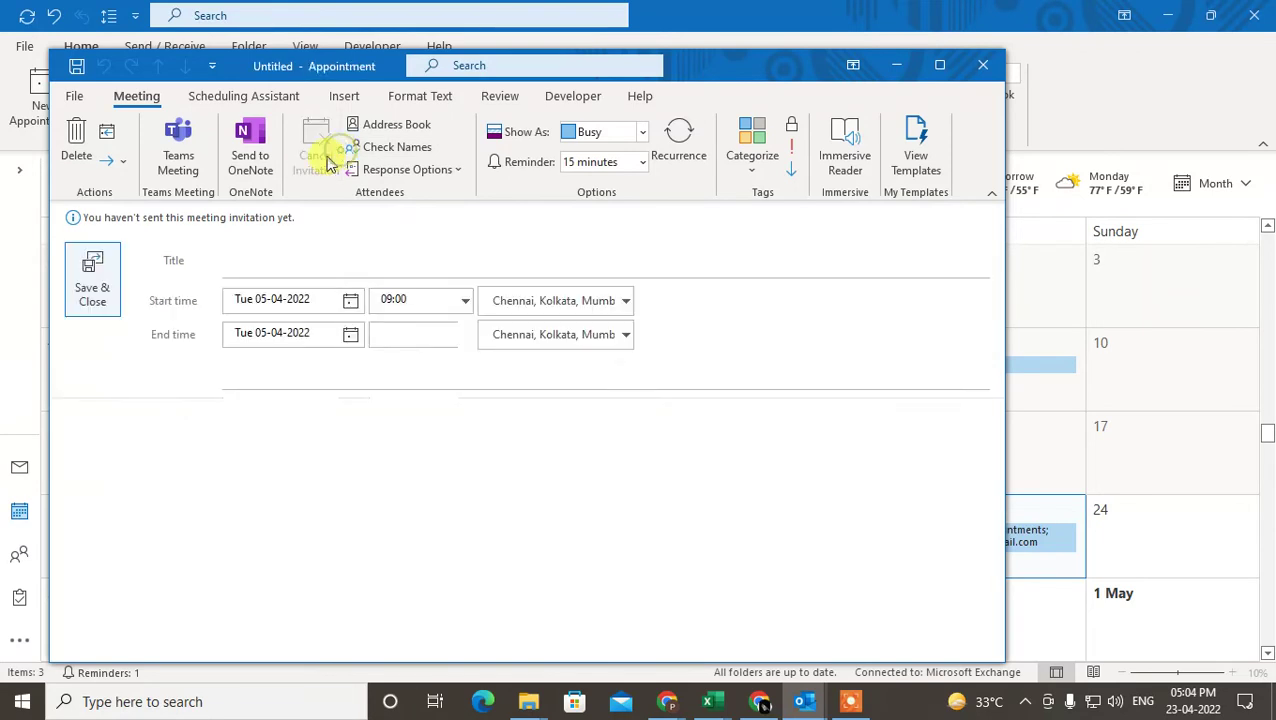
# Step: Turn the appointment back into a meeting, adding the first suggested contact's e-mail as required and "netcast 1" as optional attendee
pyautogui.click(362, 152)
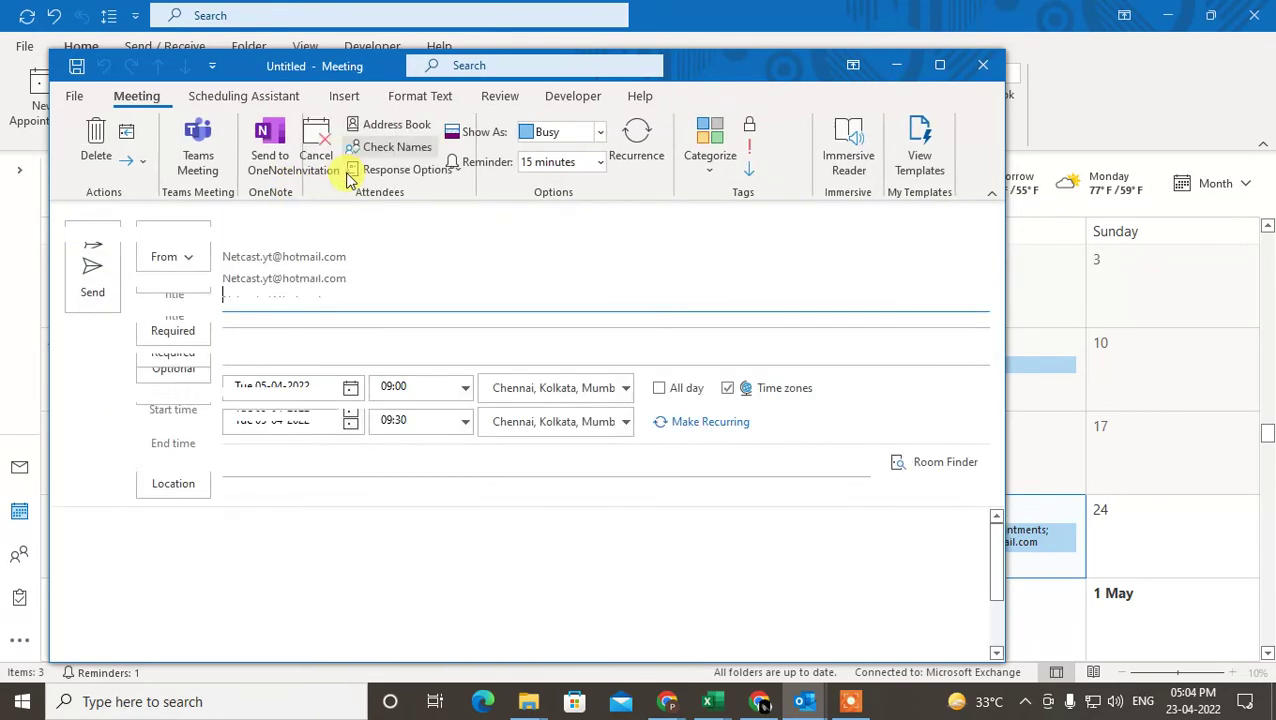
pyautogui.click(233, 330)
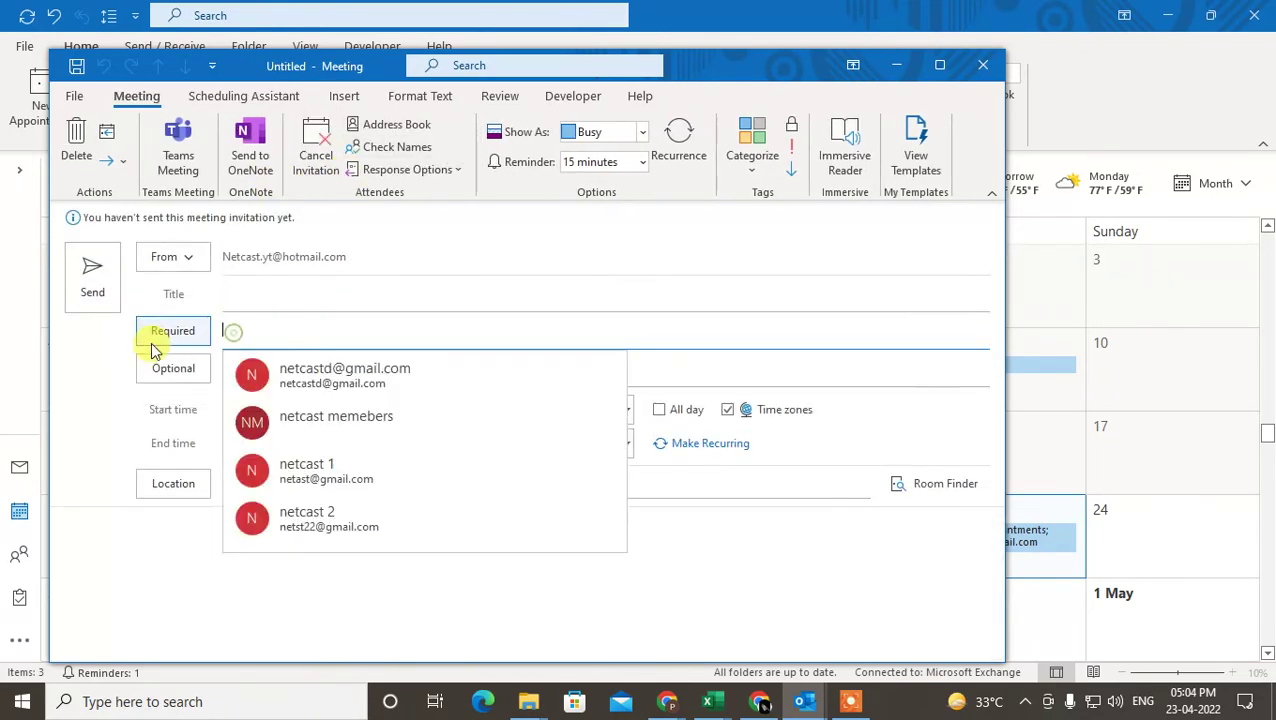
pyautogui.click(355, 378)
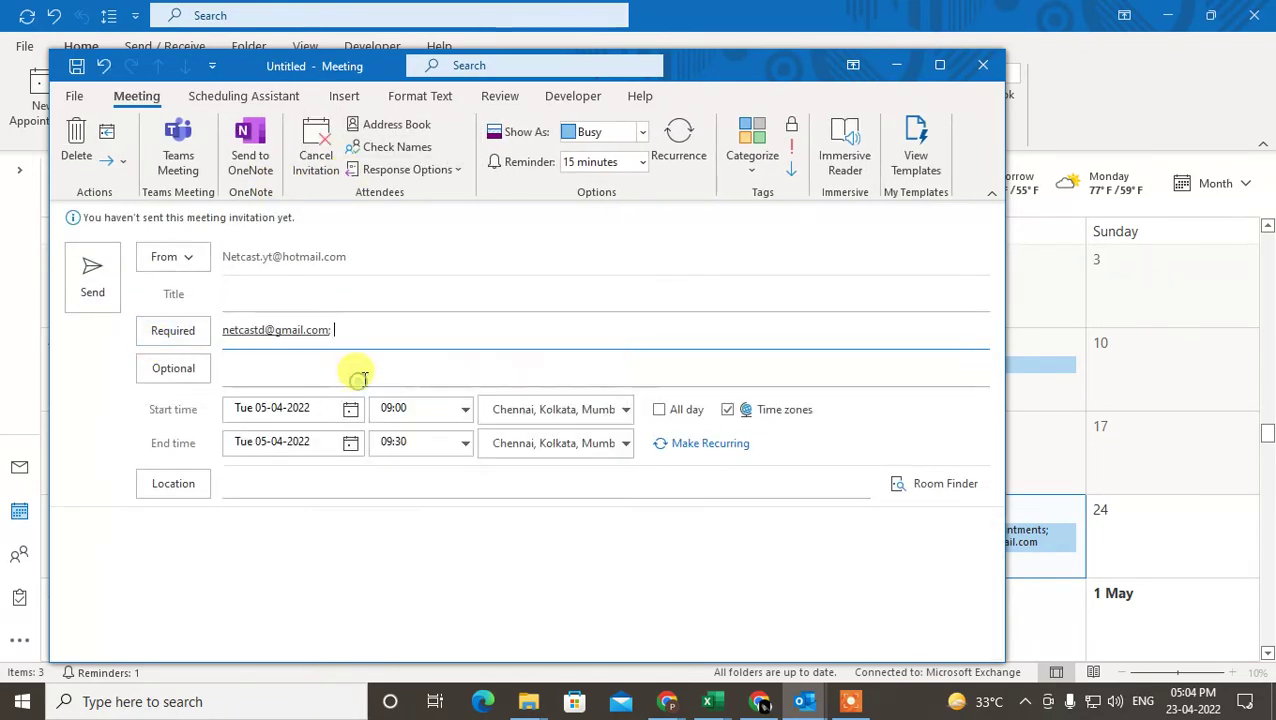
pyautogui.click(262, 368)
pyautogui.click(370, 518)
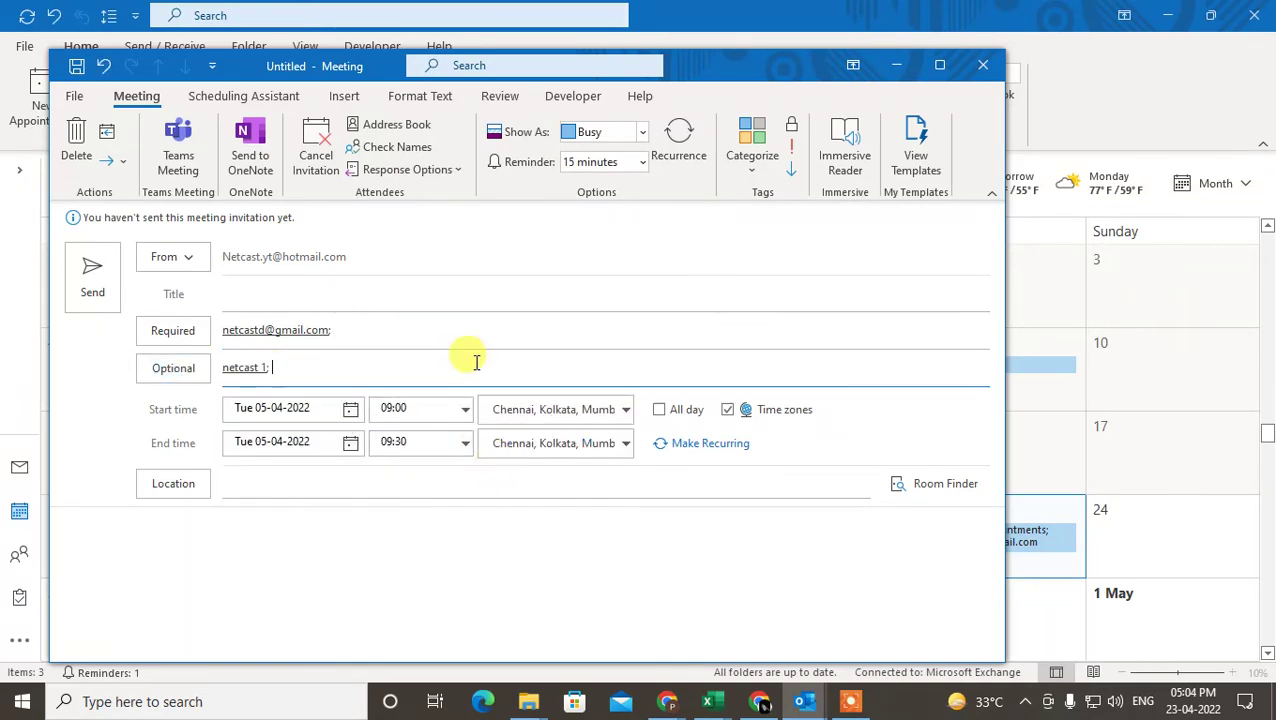
# Step: Title the Tuesday 5 April 2022 meeting "netcast office meetings"
pyautogui.click(257, 486)
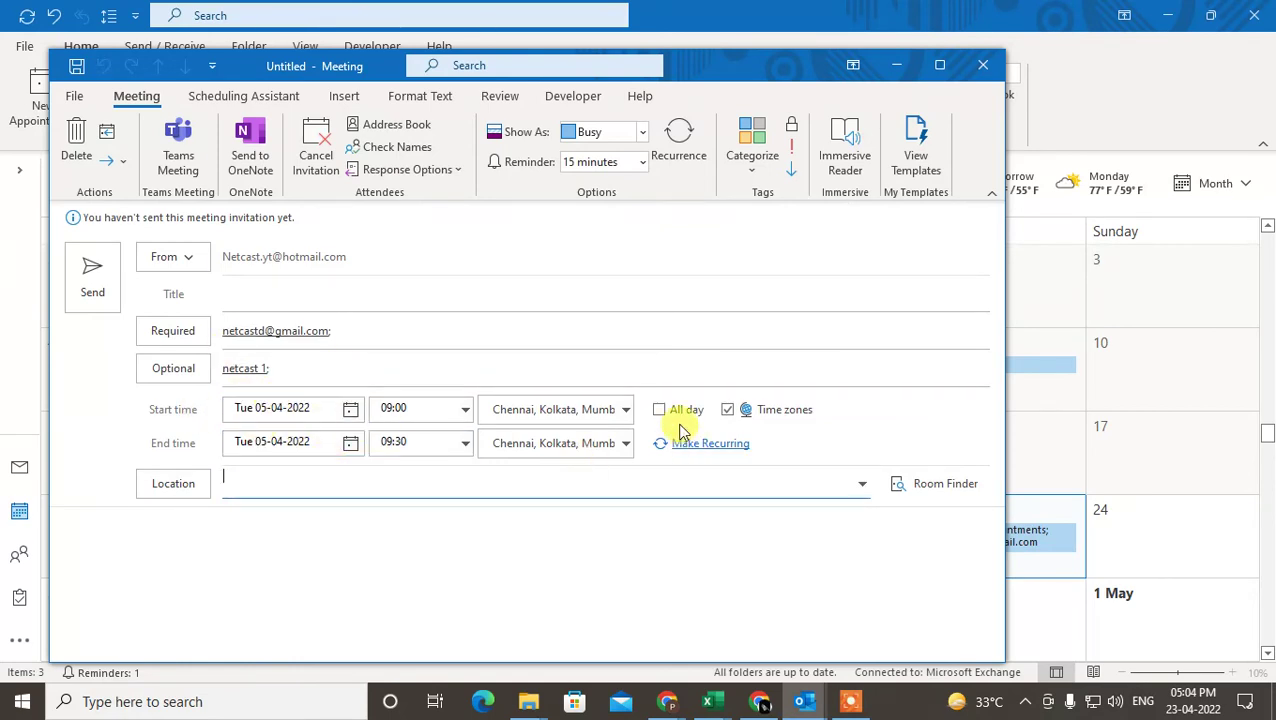
pyautogui.click(243, 297)
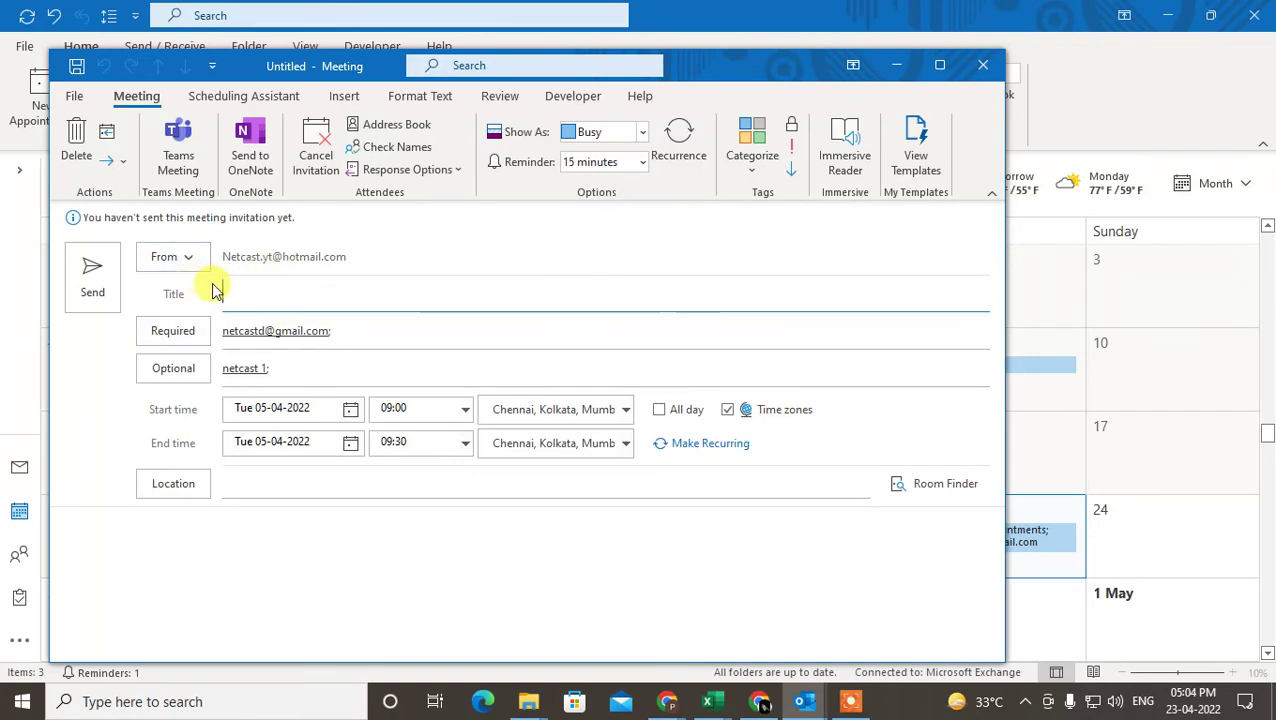
pyautogui.write('netcast')
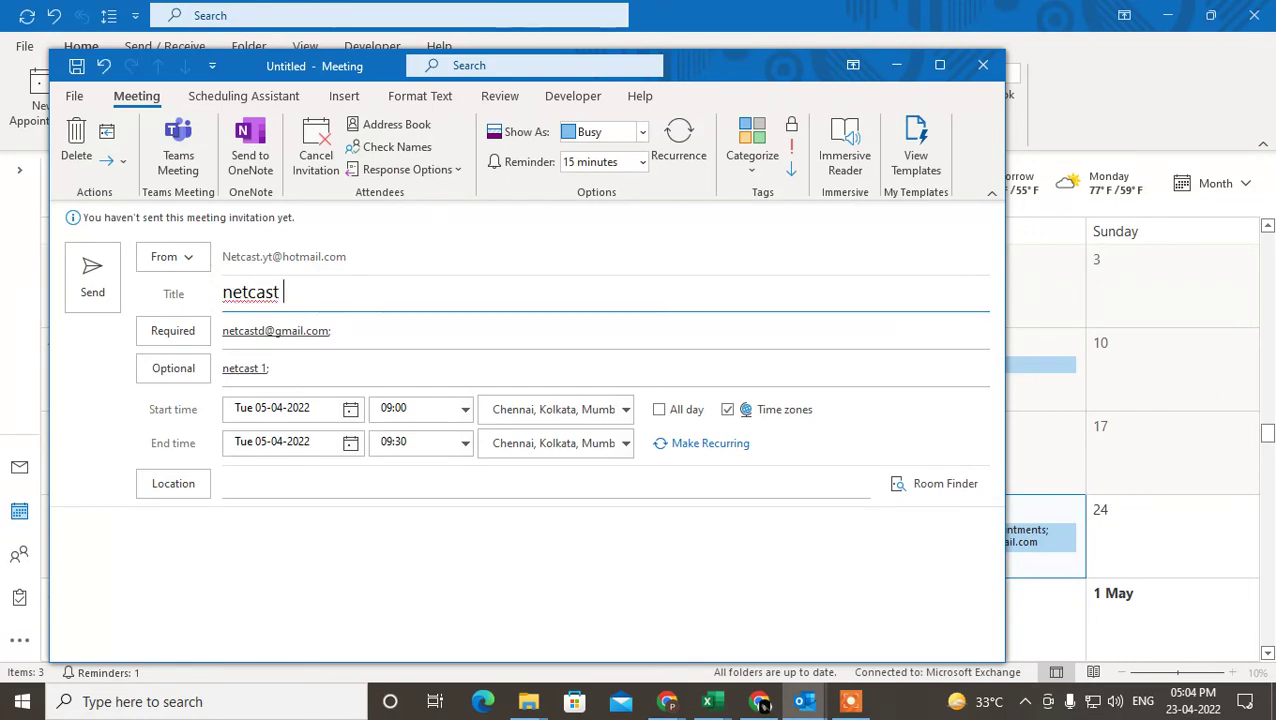
pyautogui.write(' office meetings')
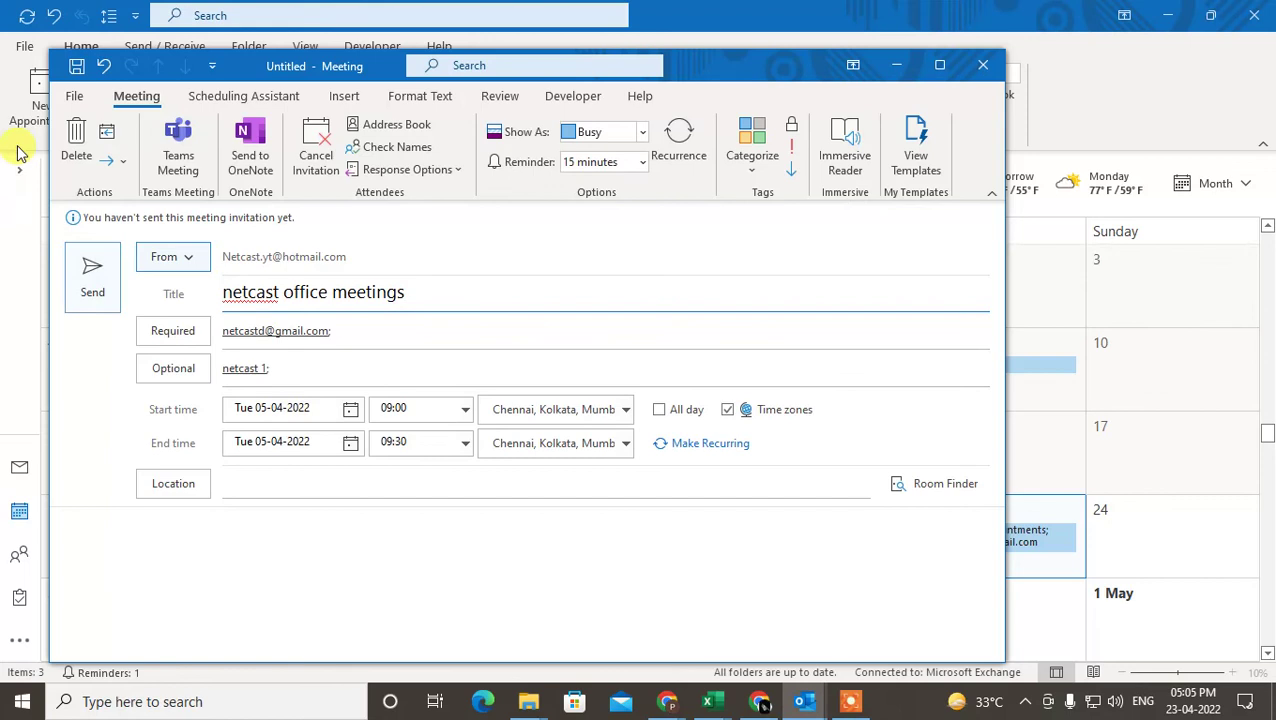
# Step: Save and close the "netcast office meetings" meeting without sending it, and show the desktop after selecting its calendar entry
pyautogui.click(78, 70)
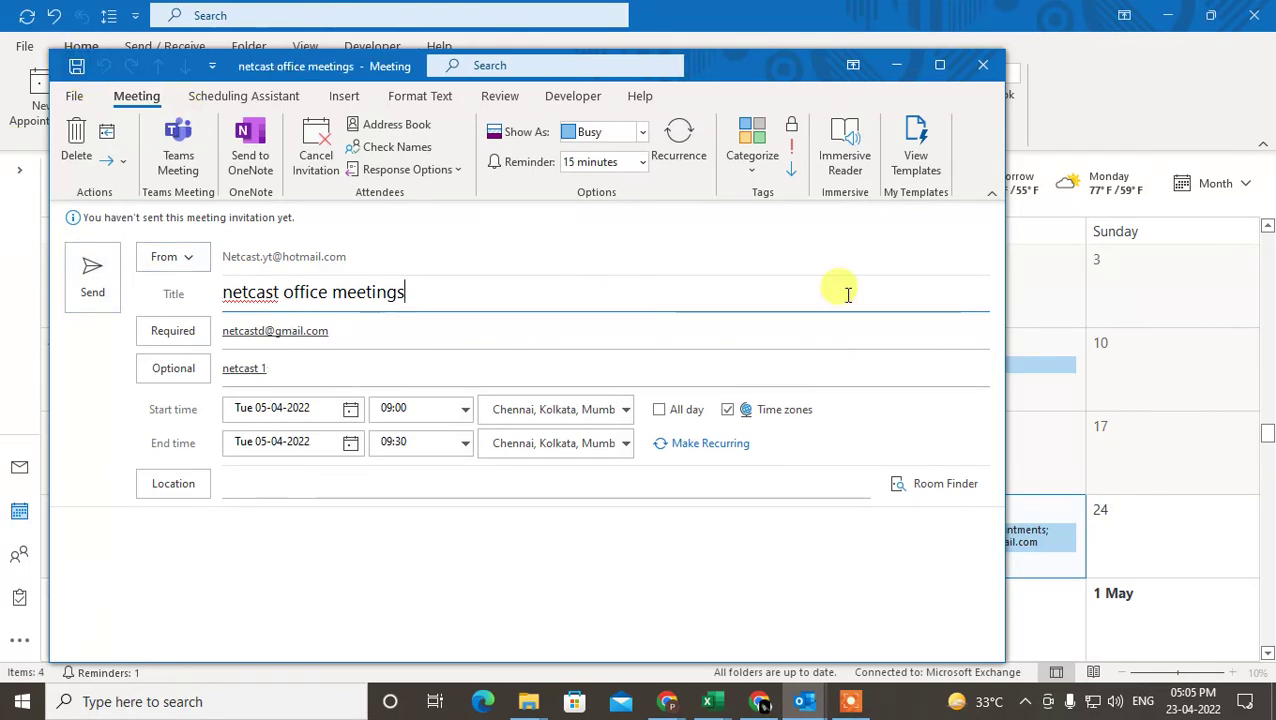
pyautogui.click(983, 64)
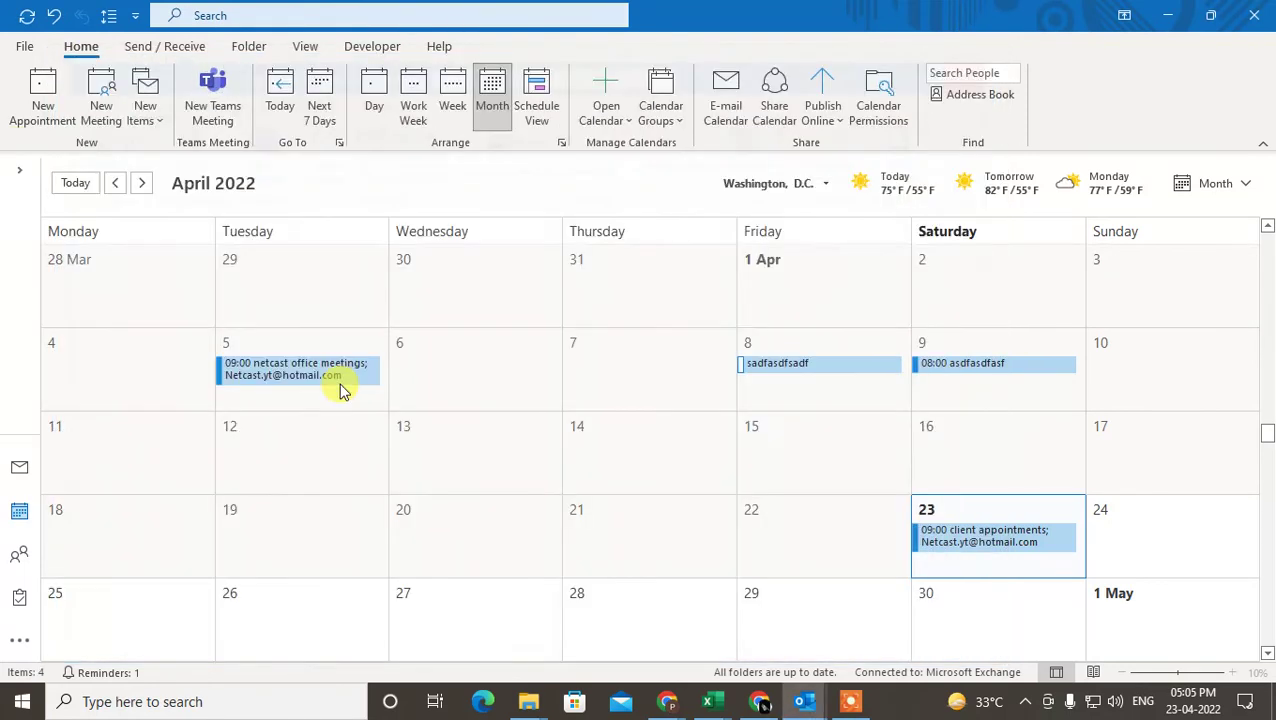
pyautogui.click(285, 382)
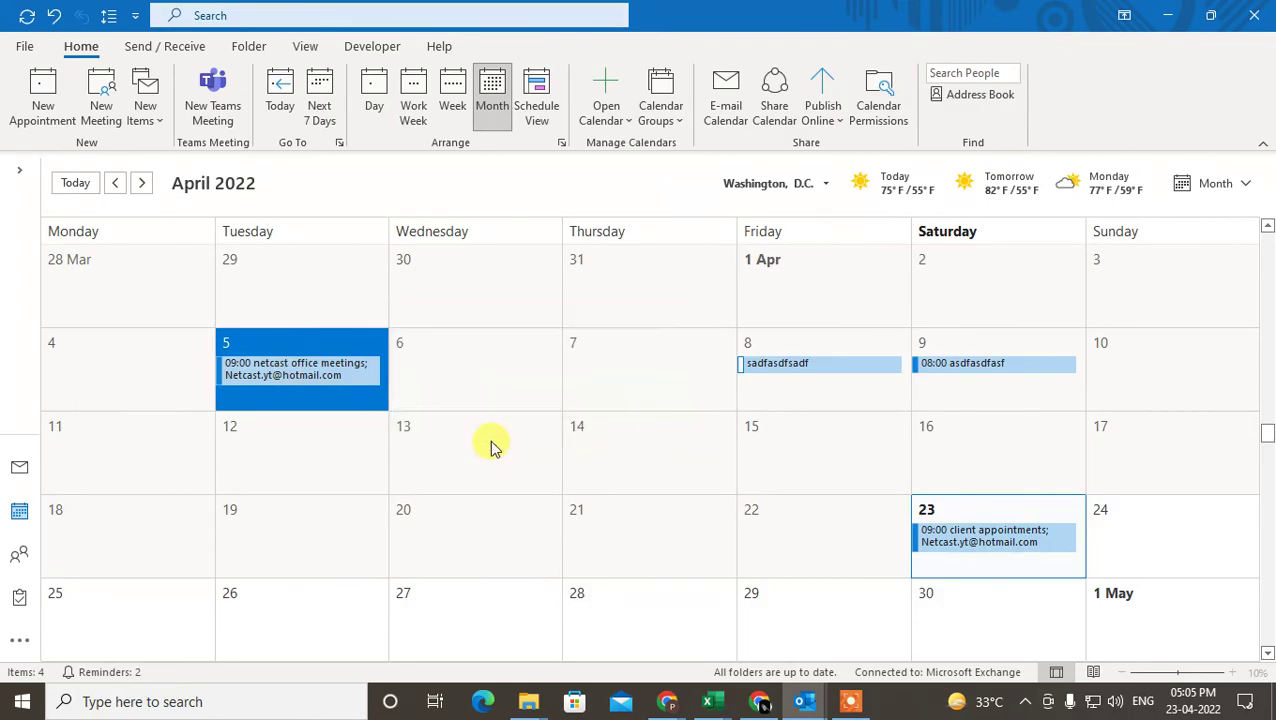
pyautogui.press('super+d')
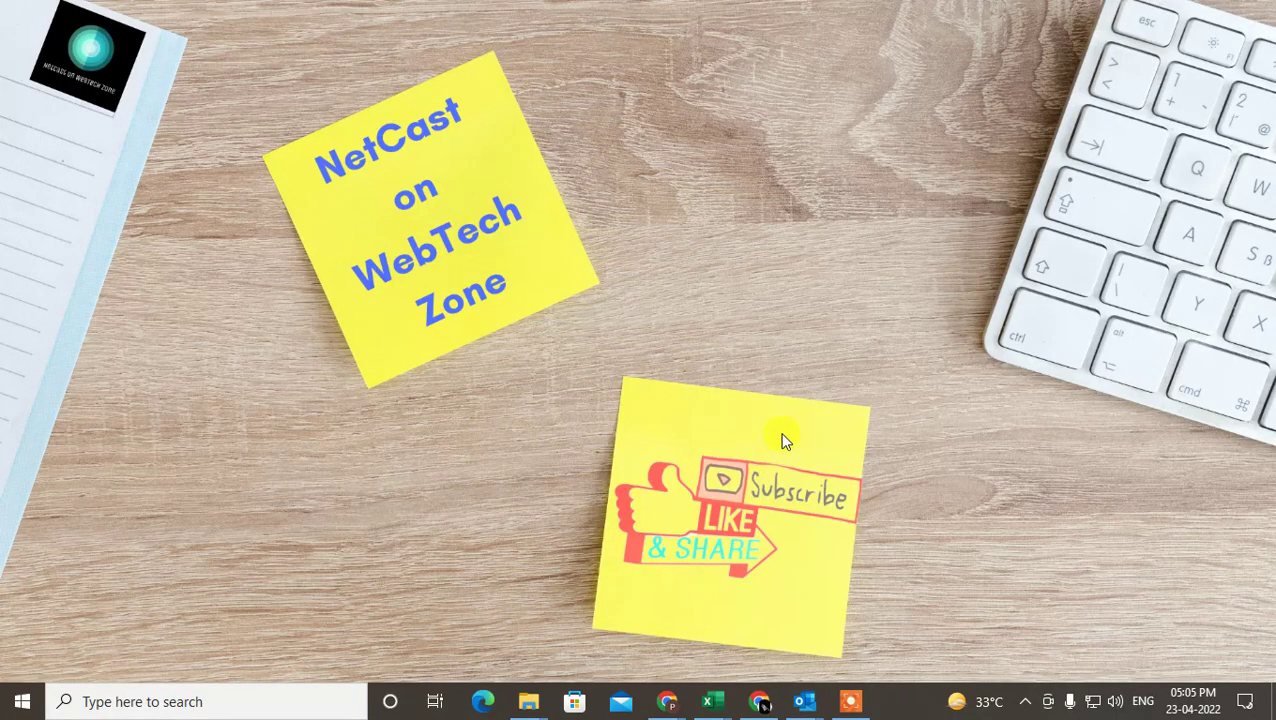